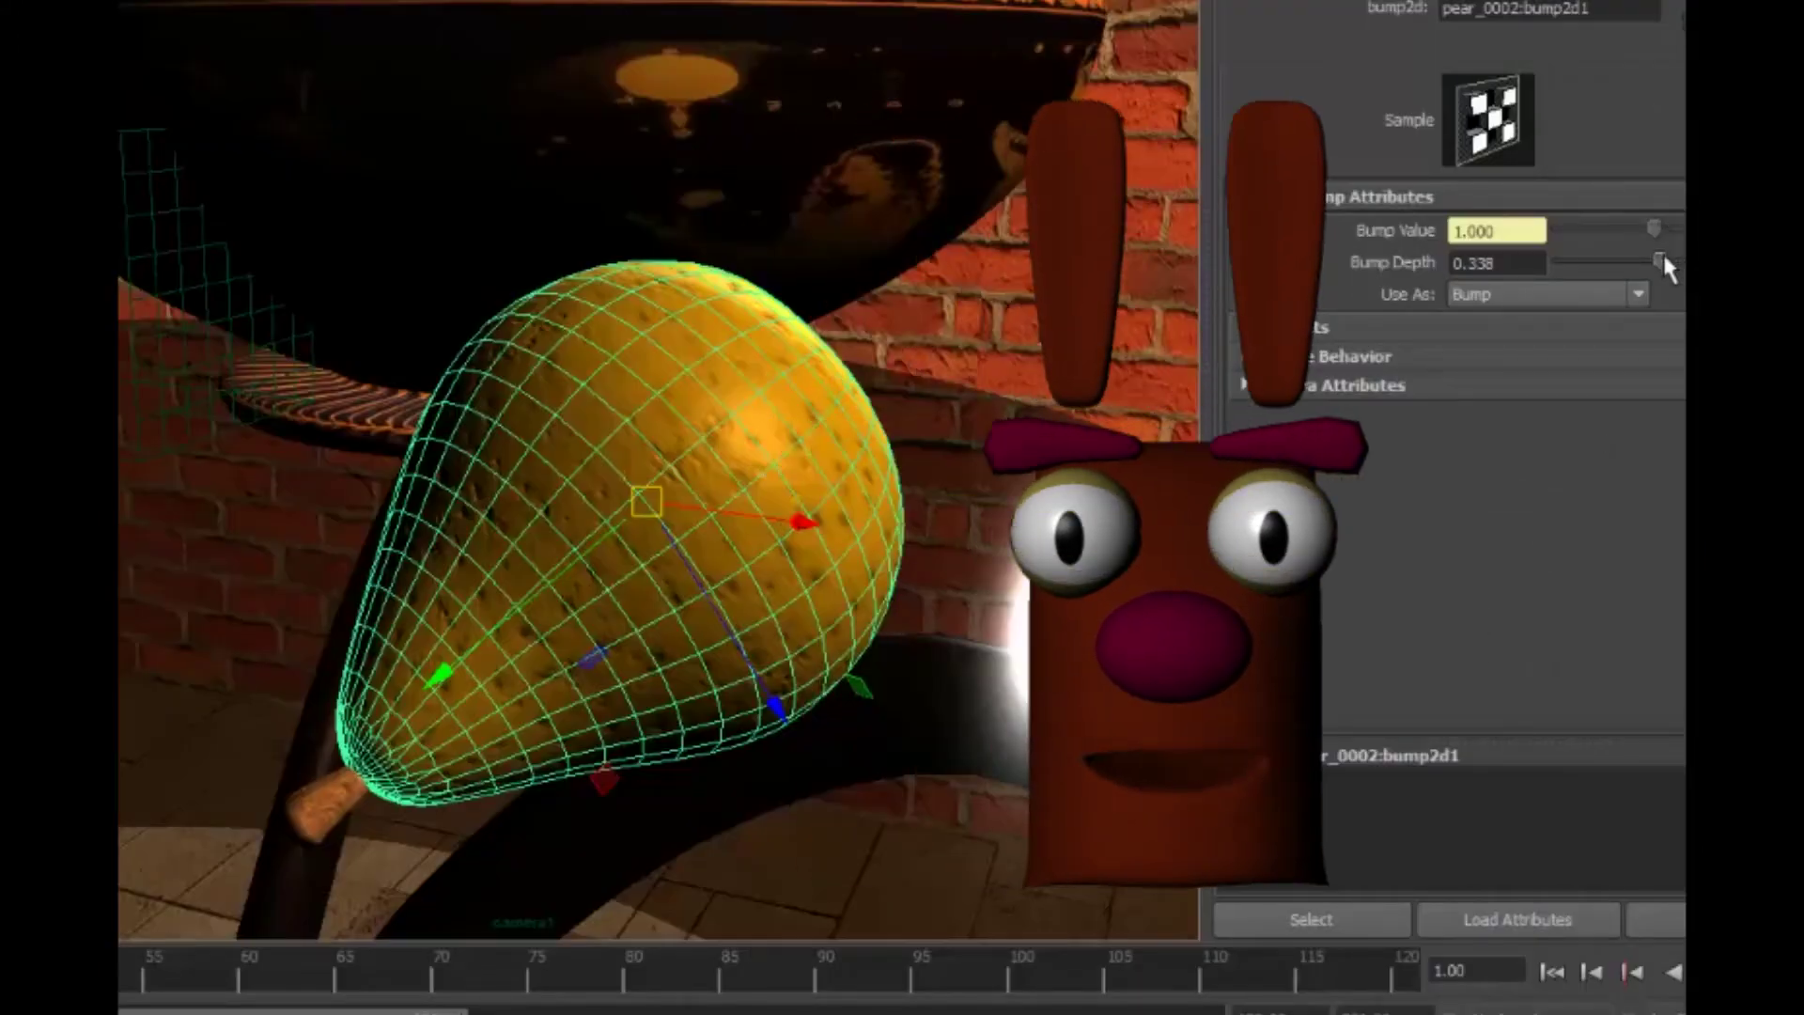
Drag the pear bump2d1 Bump Depth slider to its right end, raising it from 0.338 to 1.842
mouse_move(1663, 256)
left_mouse_down()
mouse_move(1682, 258)
mouse_move(1663, 266)
left_mouse_up()
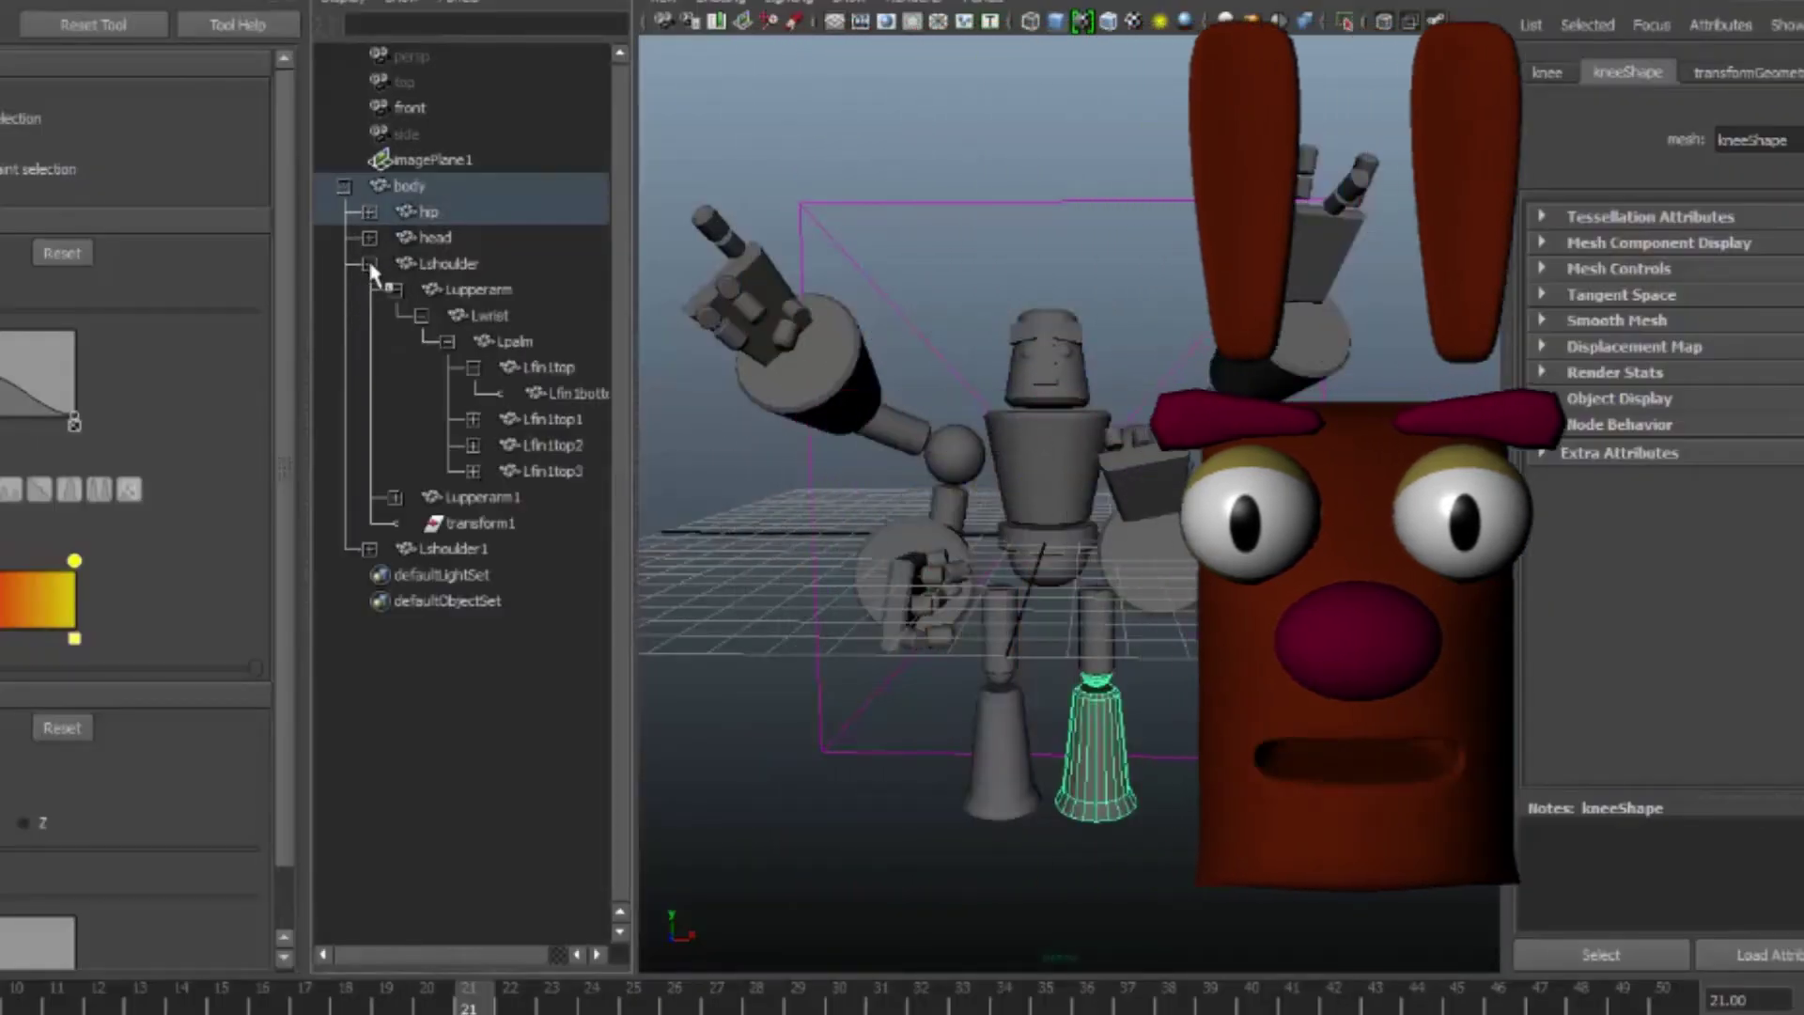
Expand Lfin1top1, Lfin1top2 and Lfin1top3 in the Outliner to show their bottom child joints
left_click(473, 419)
left_click(474, 470)
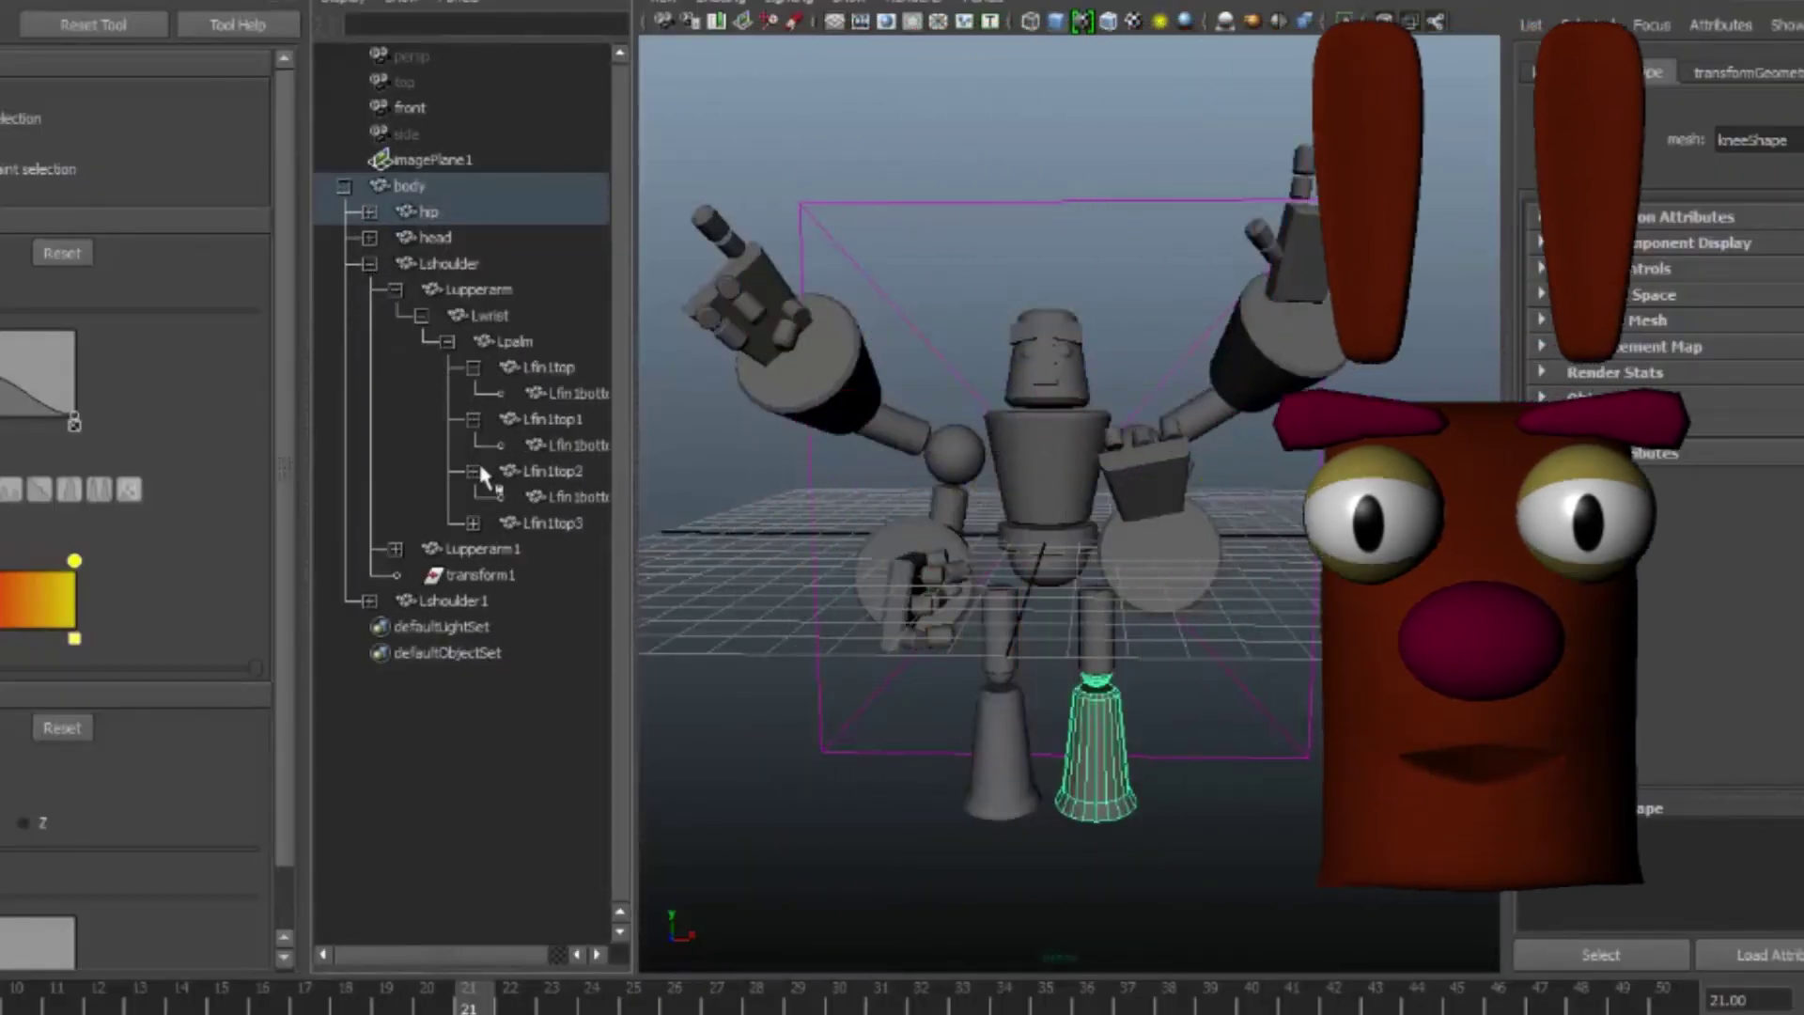
left_click(473, 523)
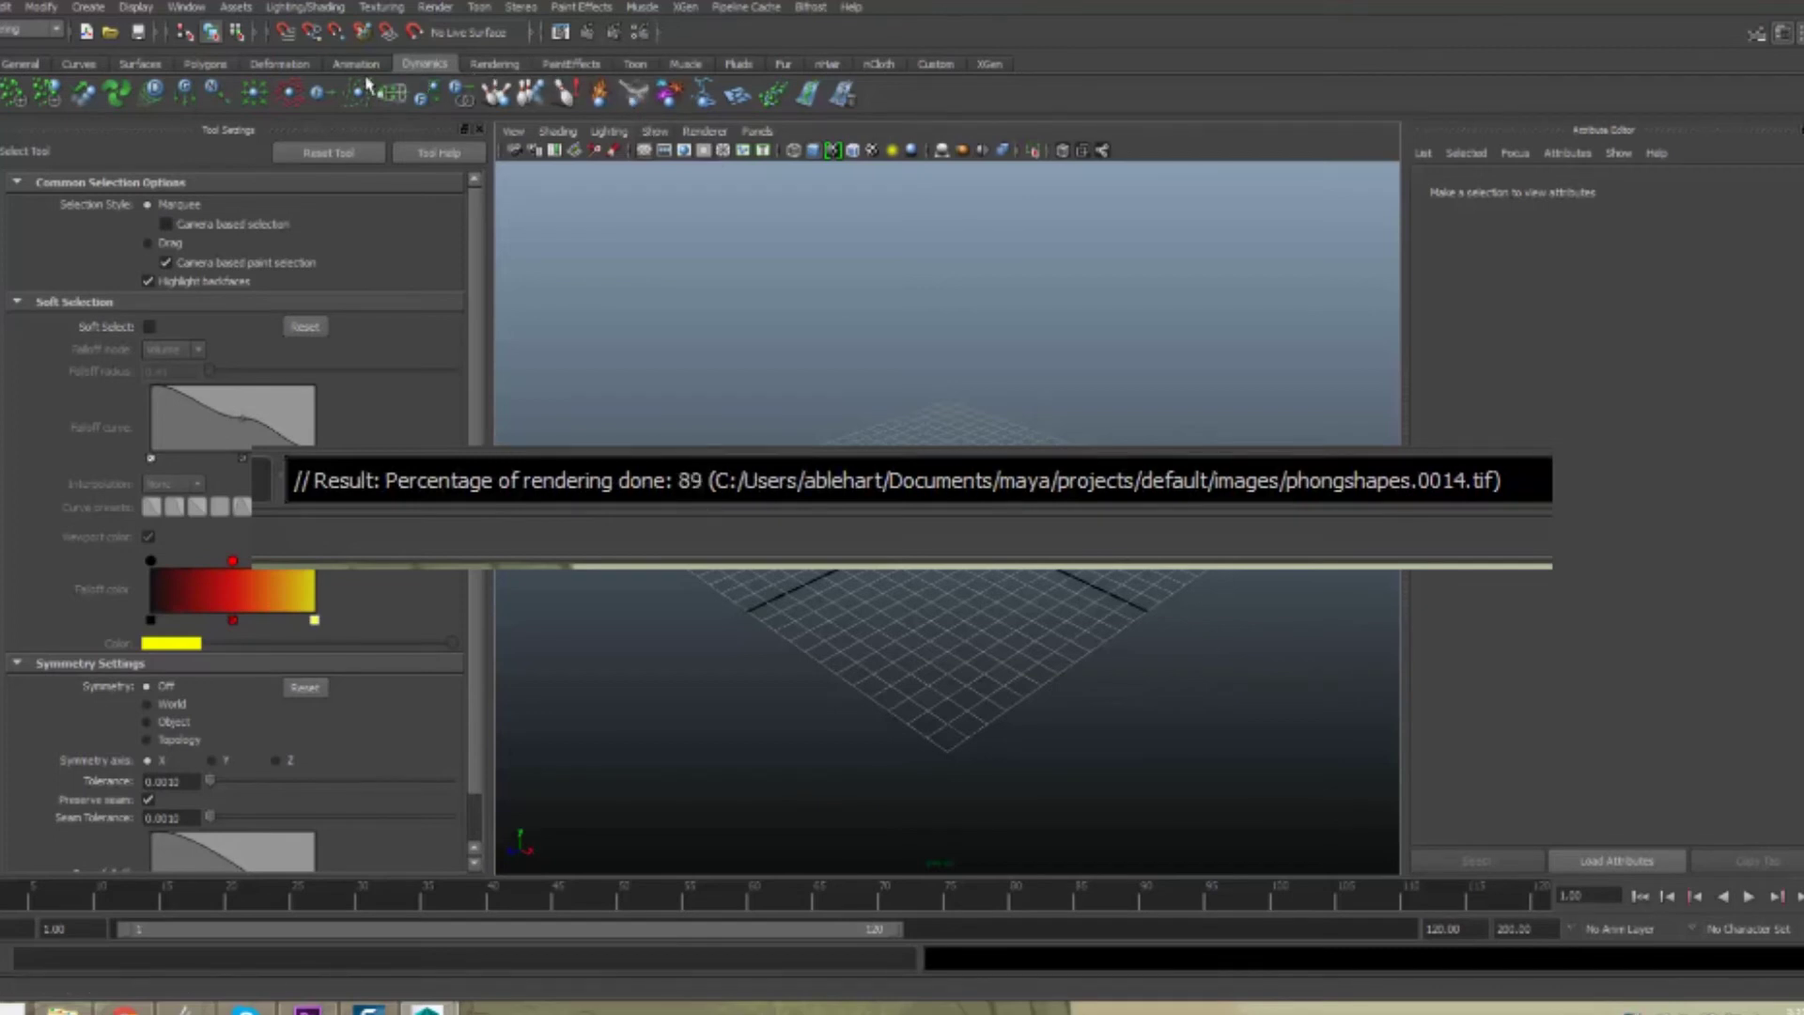
Pick a raven-nest brush from the PaintEffects shelf and paint a stroke on the ground grid
left_click(564, 64)
left_click(567, 98)
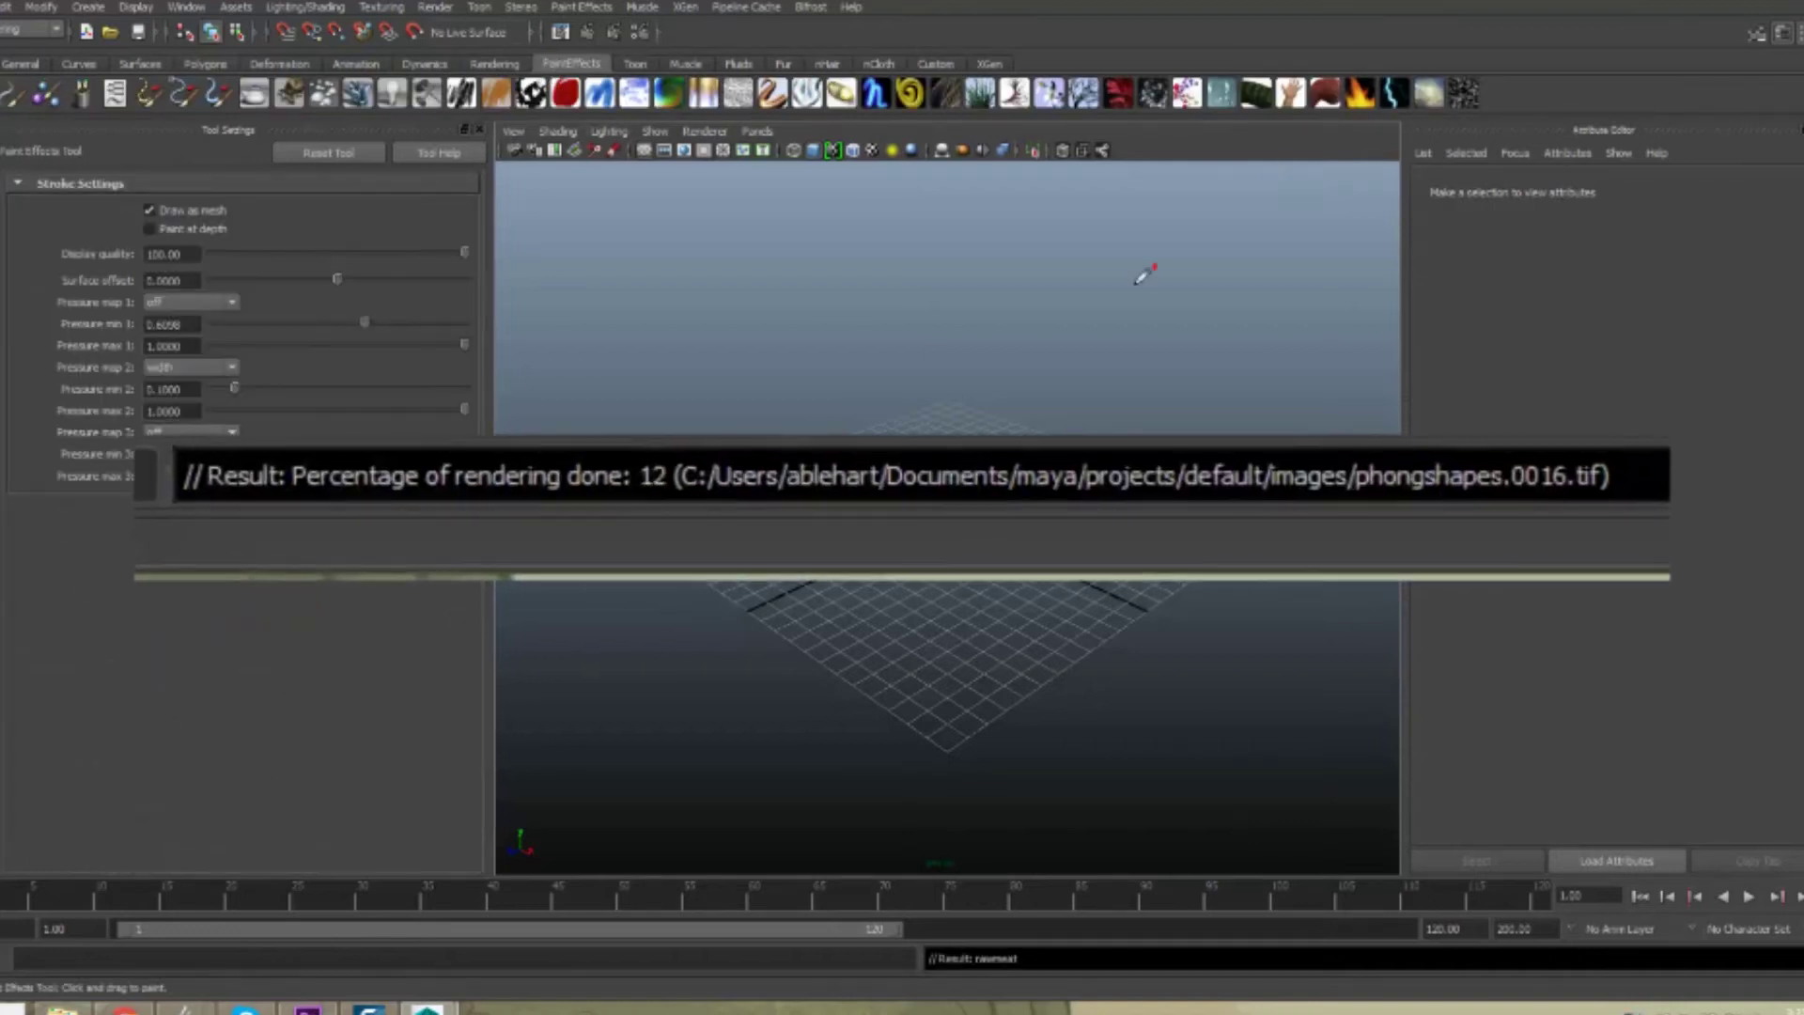
scroll(977, 413, "up", 3)
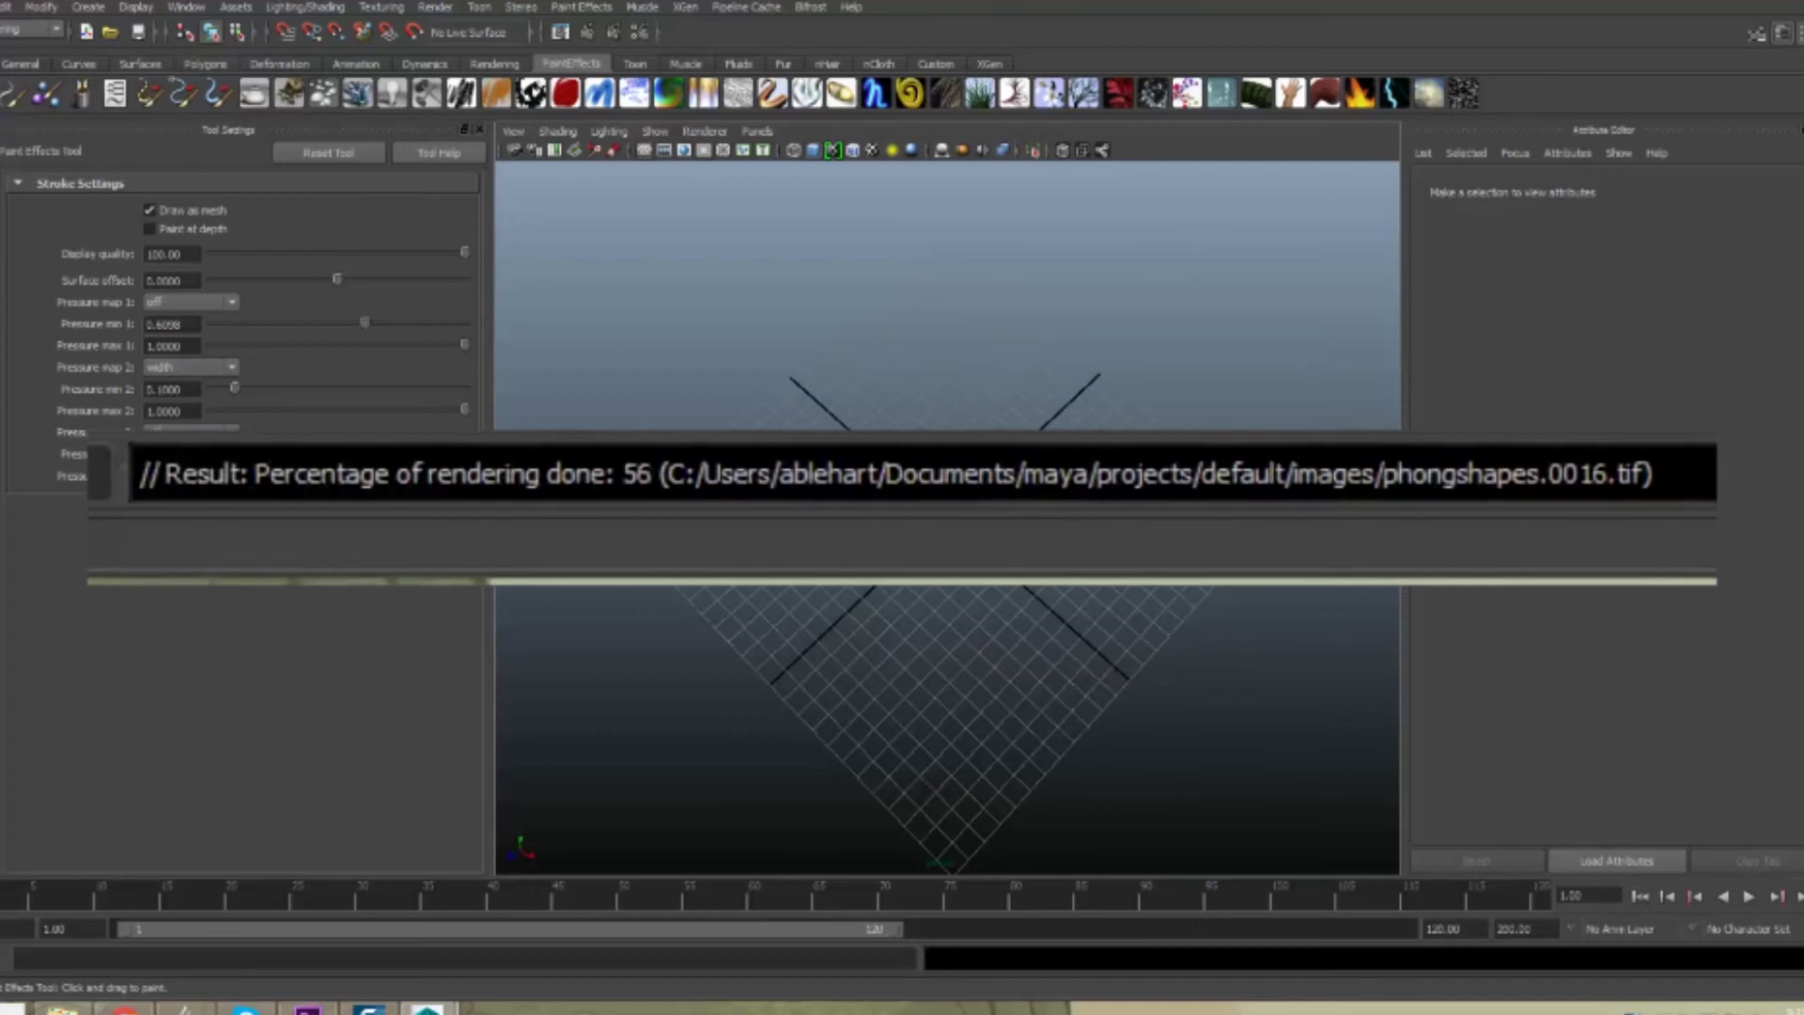
left_click_drag(850, 427, 852, 428)
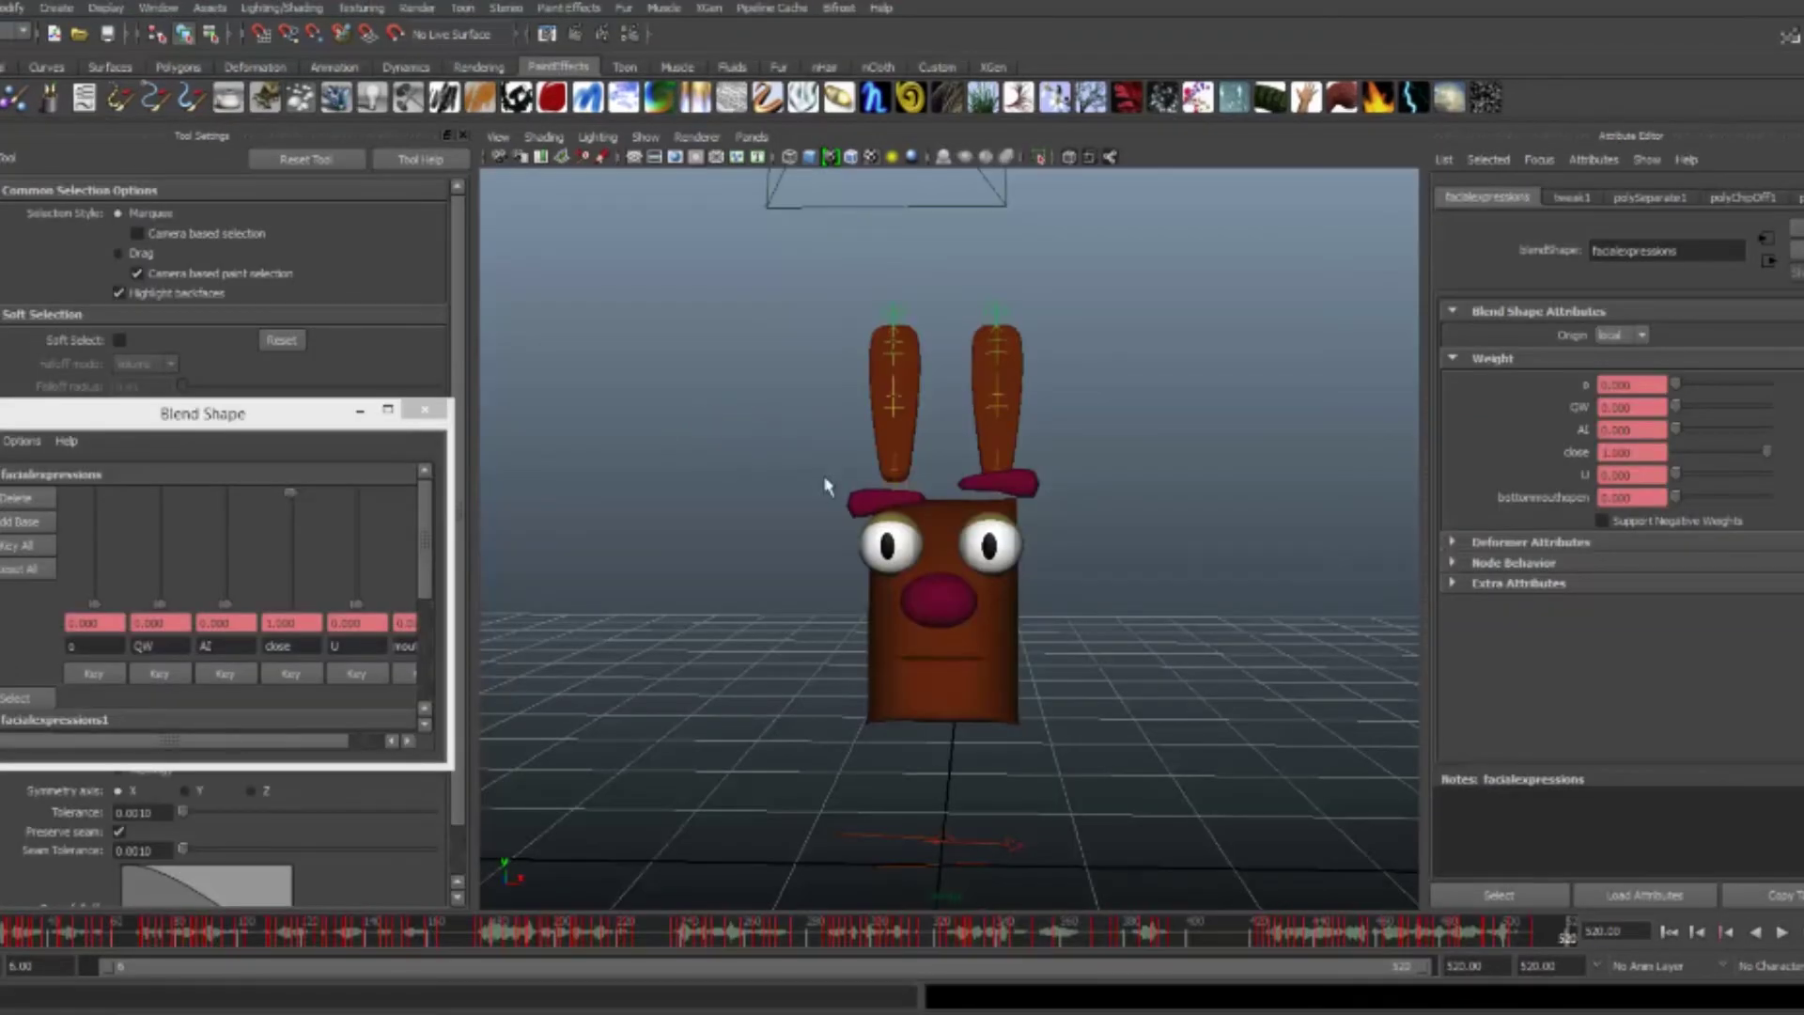
Orbit around the cartoon head and scrub frames 72 to 130 to watch it turn
mouse_move(824, 485)
left_mouse_down("alt")
mouse_move(523, 479)
mouse_move(677, 511)
mouse_move(803, 487)
left_mouse_up("alt")
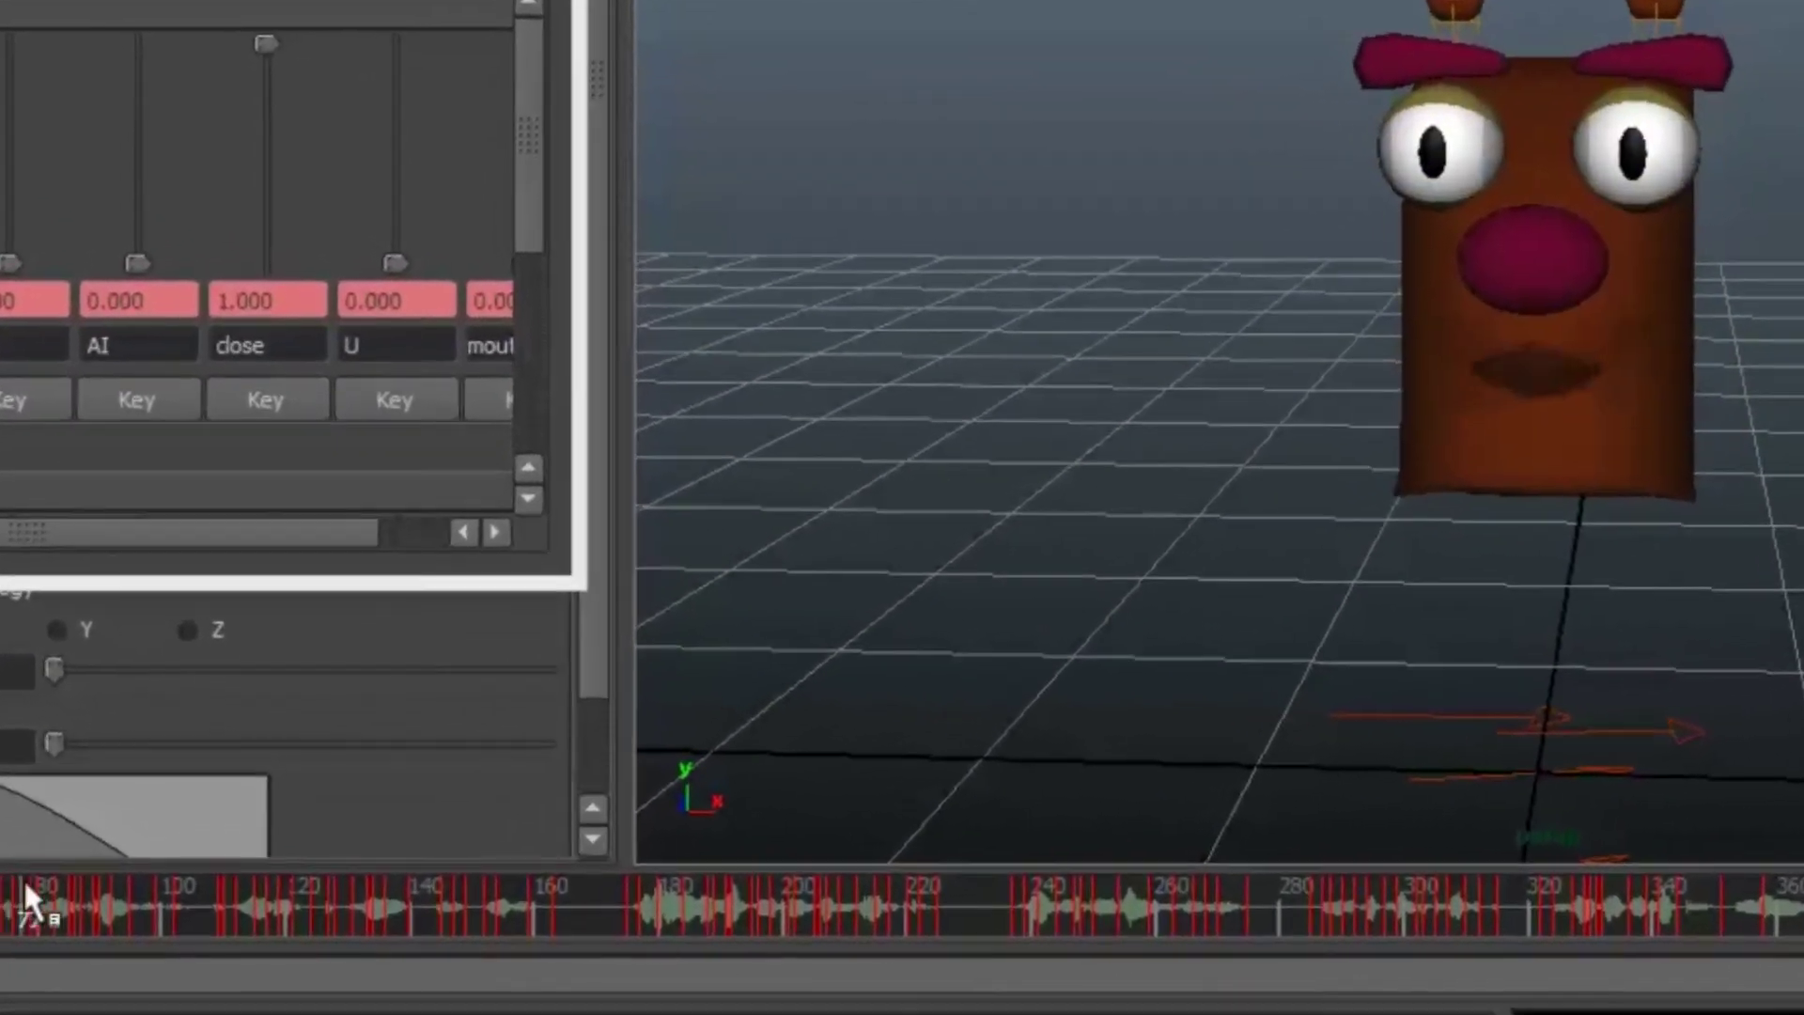
left_click_drag(26, 883, 371, 895)
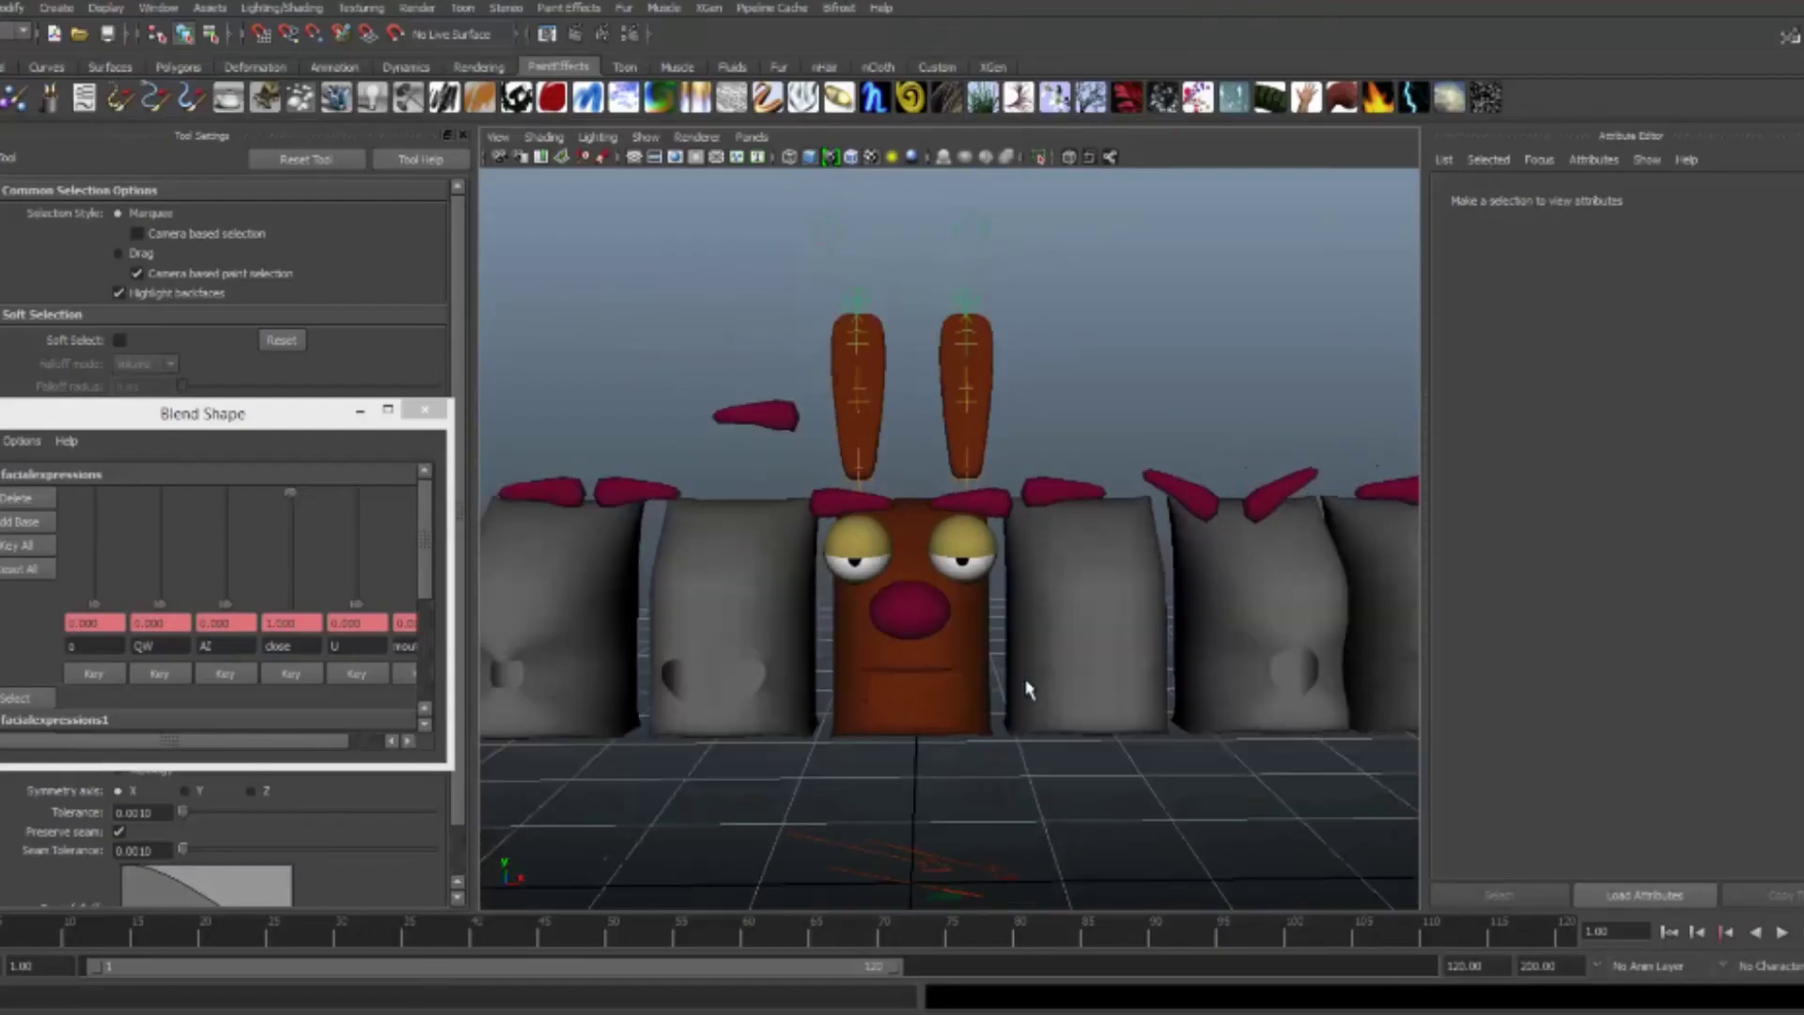
scroll(1023, 693, "down", 3)
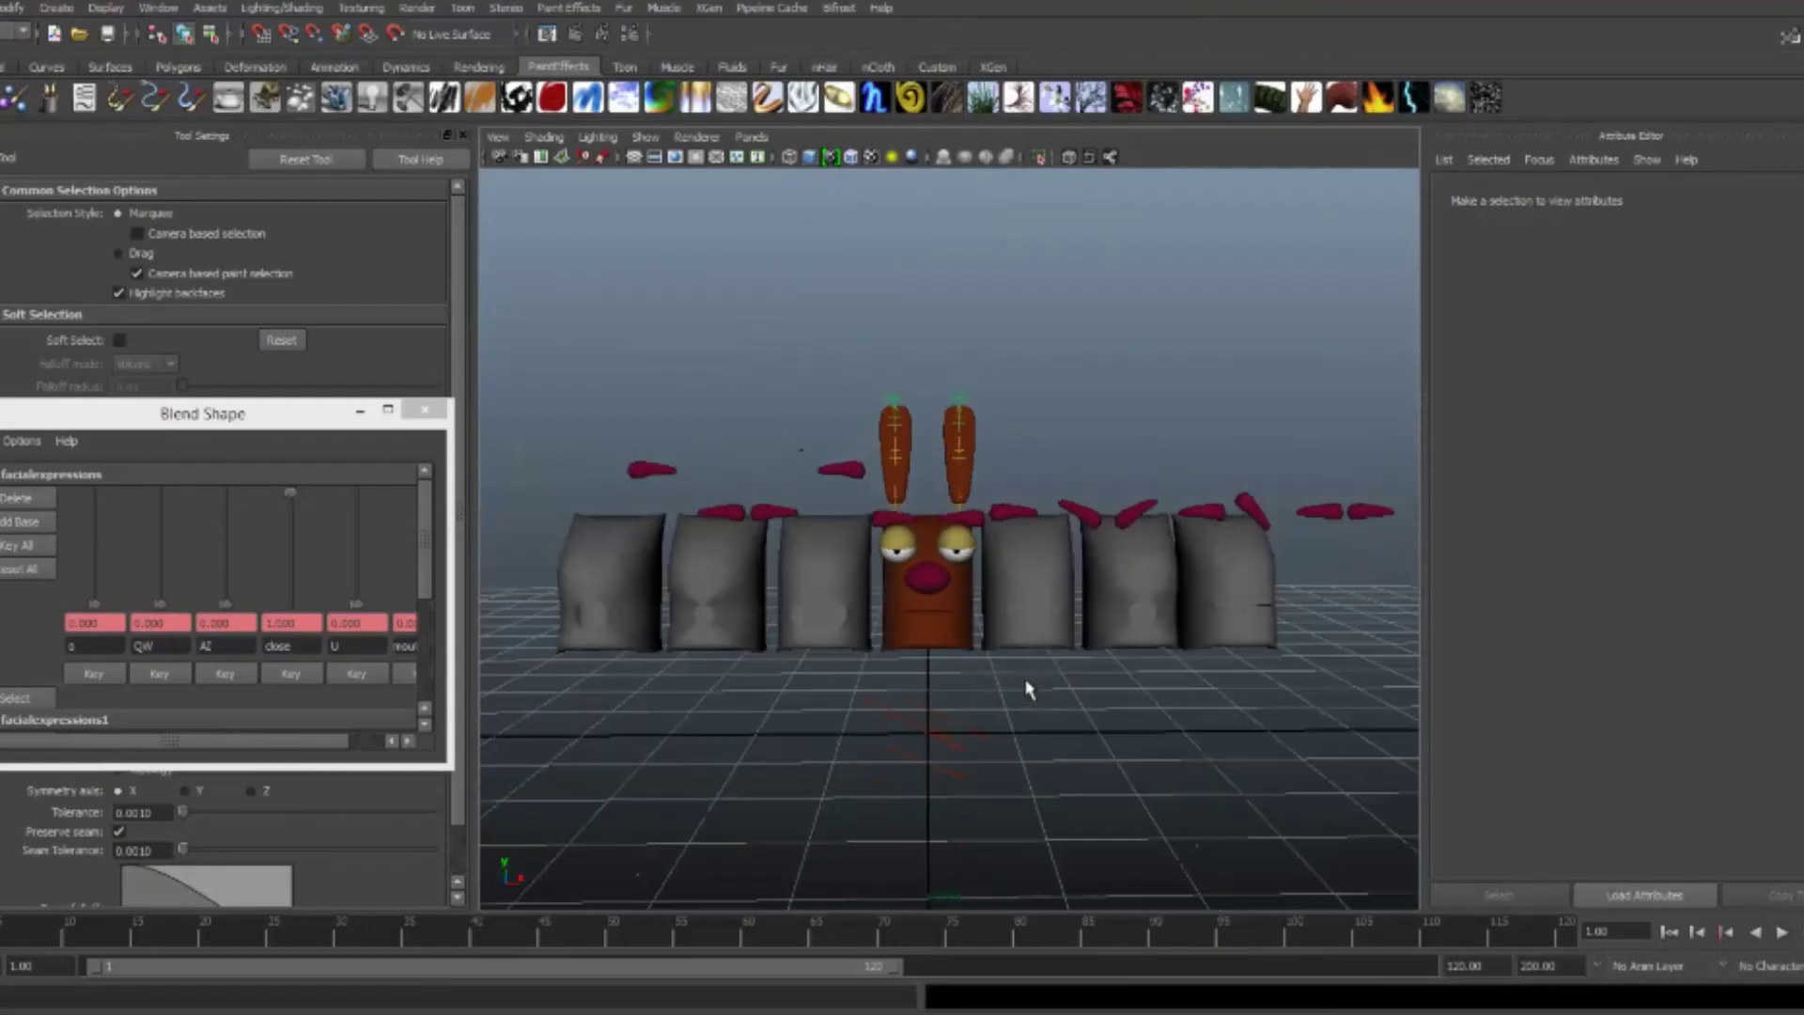
mouse_move(992, 680)
left_mouse_down("alt")
mouse_move(865, 697)
mouse_move(1023, 685)
left_mouse_up("alt")
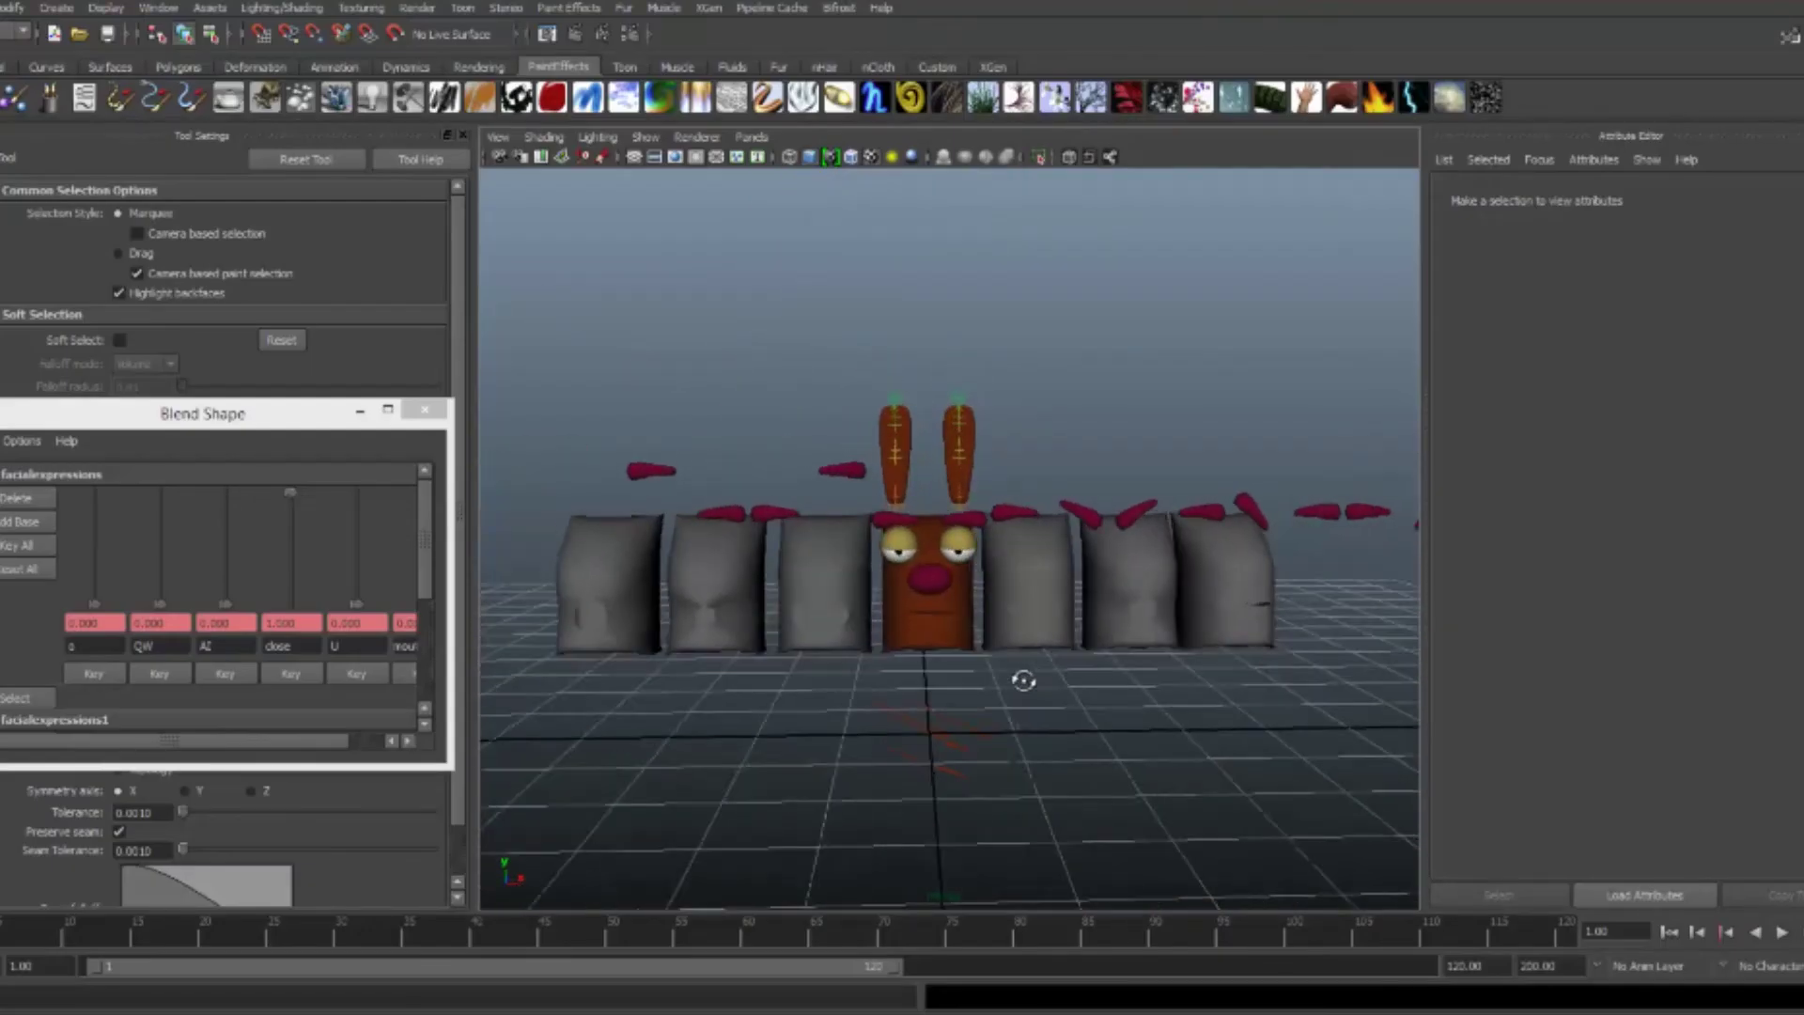
Lower the close shape weight to about 0.523 and load the facialexpressions1 blend shape
scroll(1021, 689, "up", 3)
left_click_drag(297, 524, 299, 561)
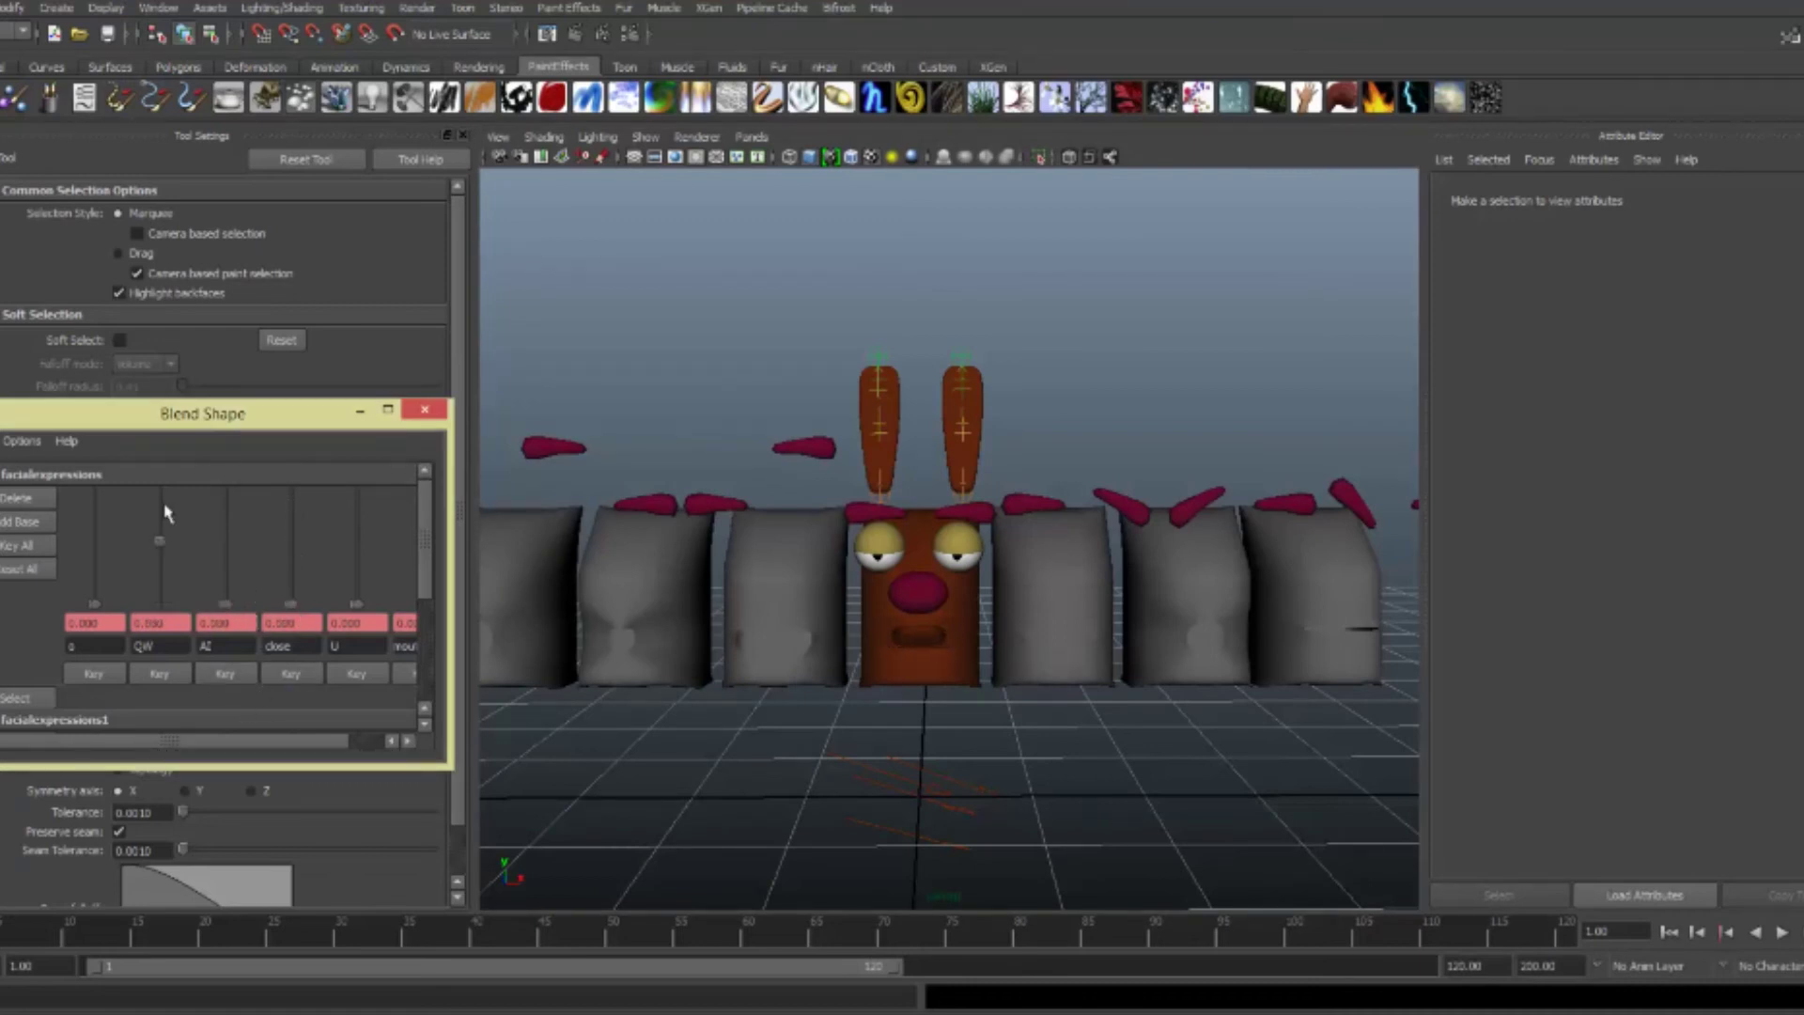
scroll(138, 693, "down", 3)
left_click(17, 719)
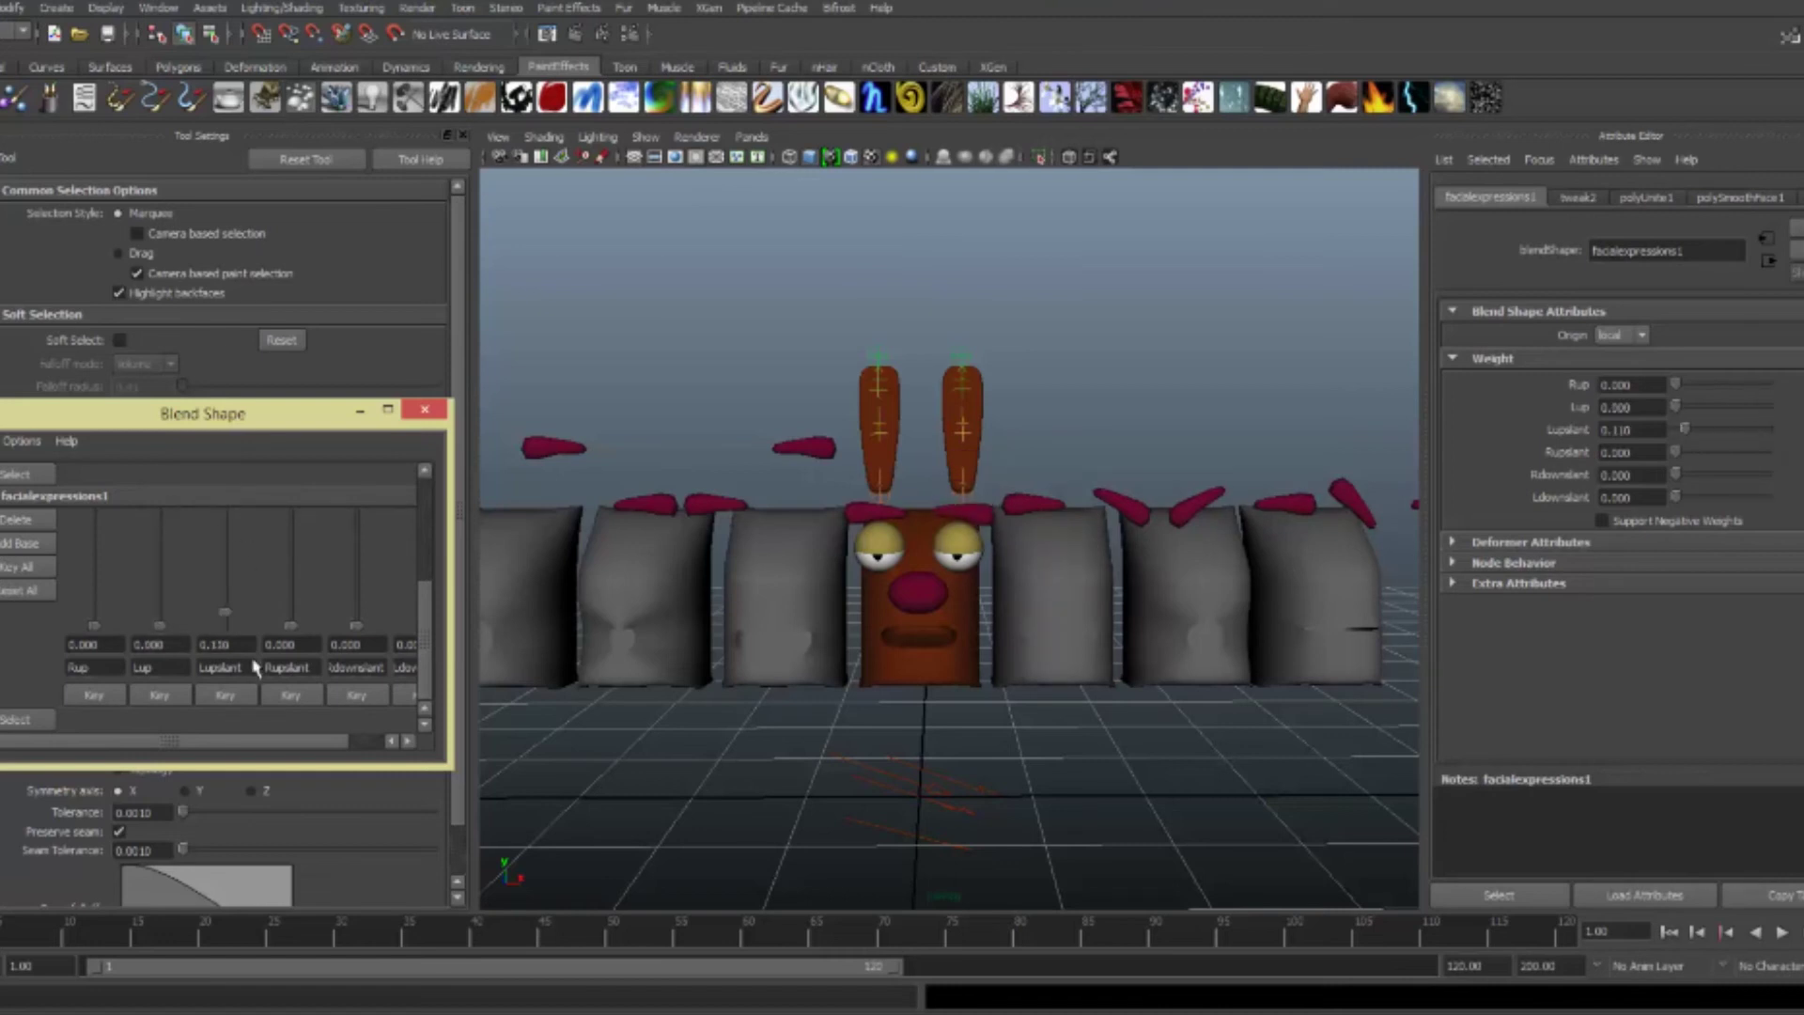
Select the closeShape target block right of the face and raise the close weight
left_click_drag(817, 693, 808, 602, "alt")
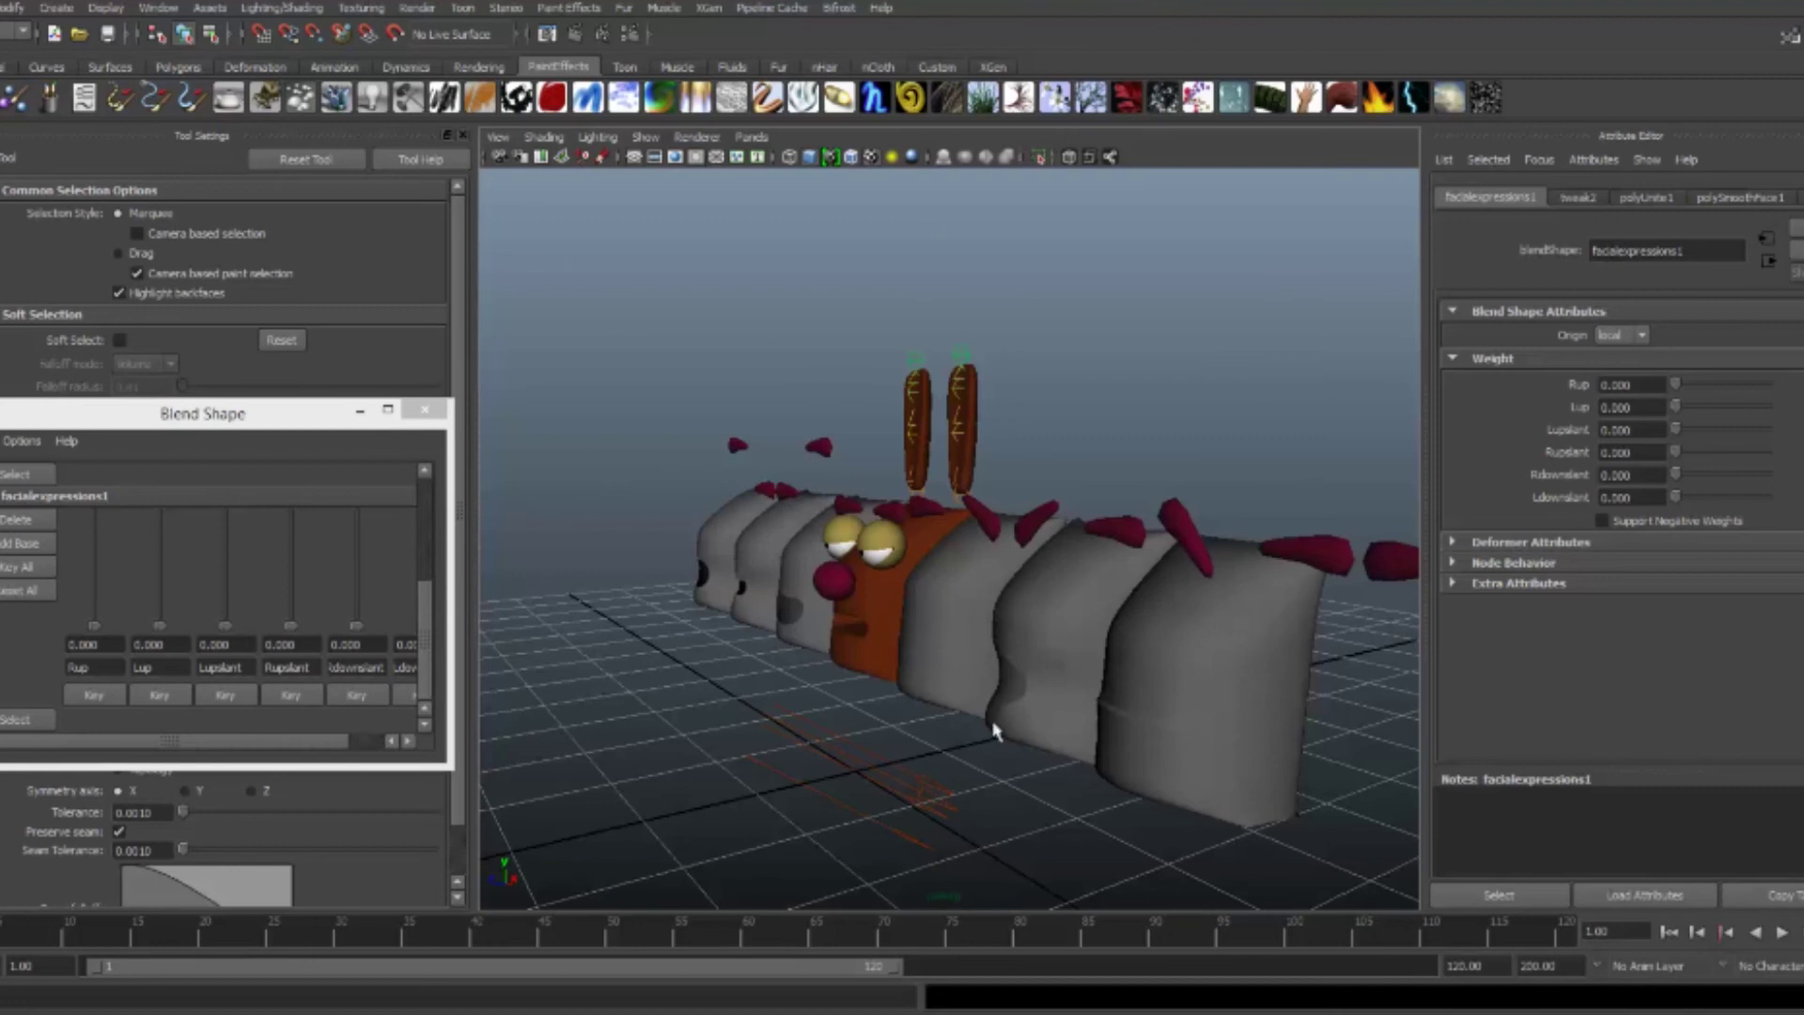
left_click(1212, 677)
left_click(1052, 648, "shift")
left_click(947, 598, "shift")
left_click(804, 590, "shift")
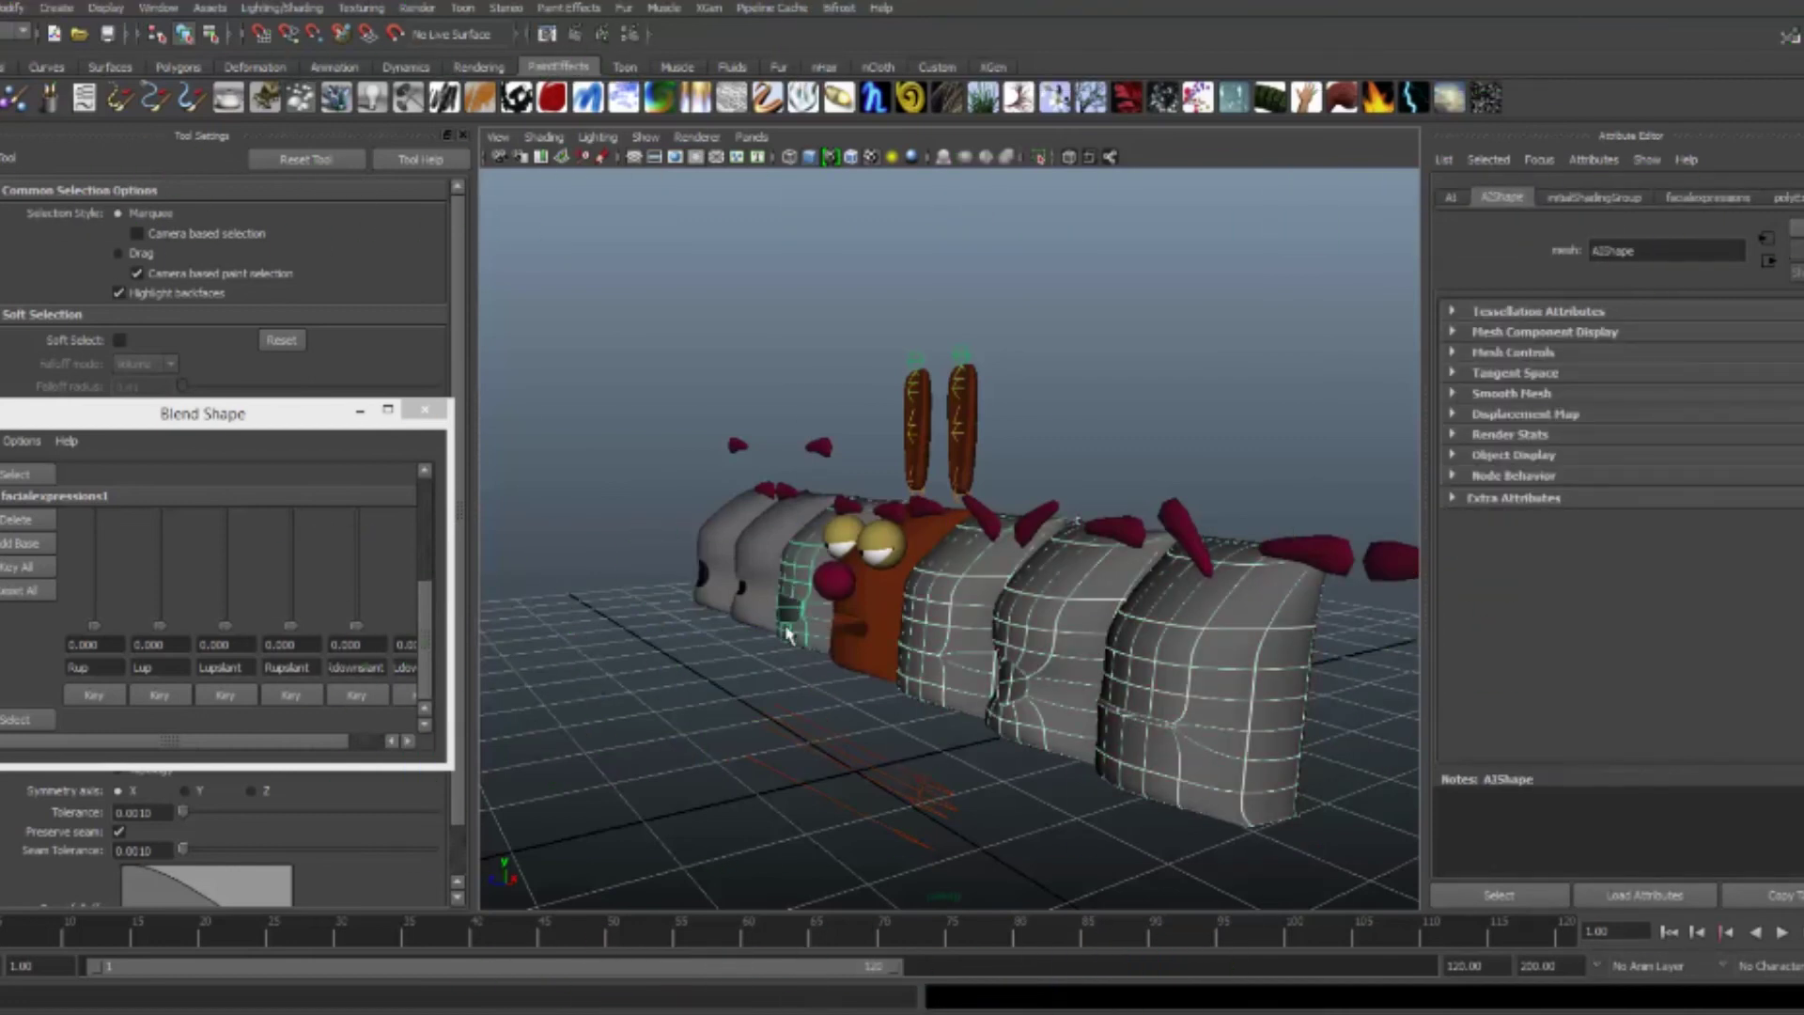
left_click_drag(794, 634, 1024, 606, "alt")
left_click(1025, 606)
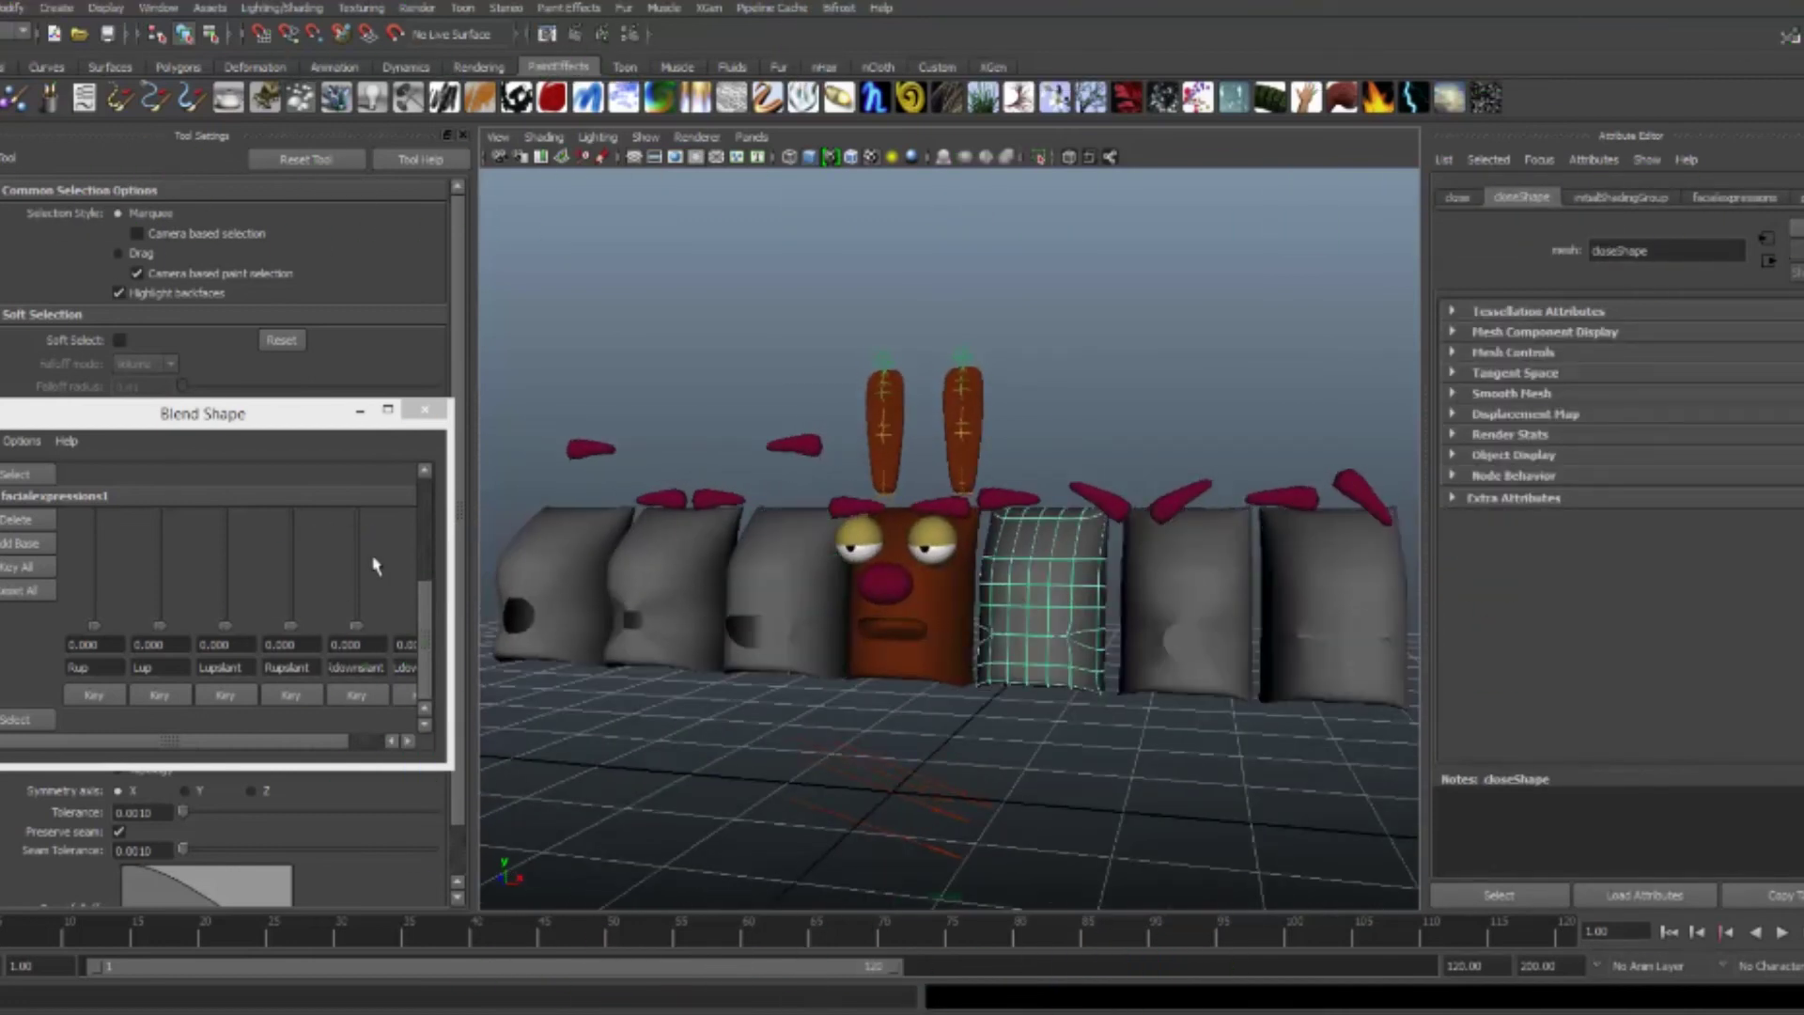
left_click_drag(291, 564, 294, 555)
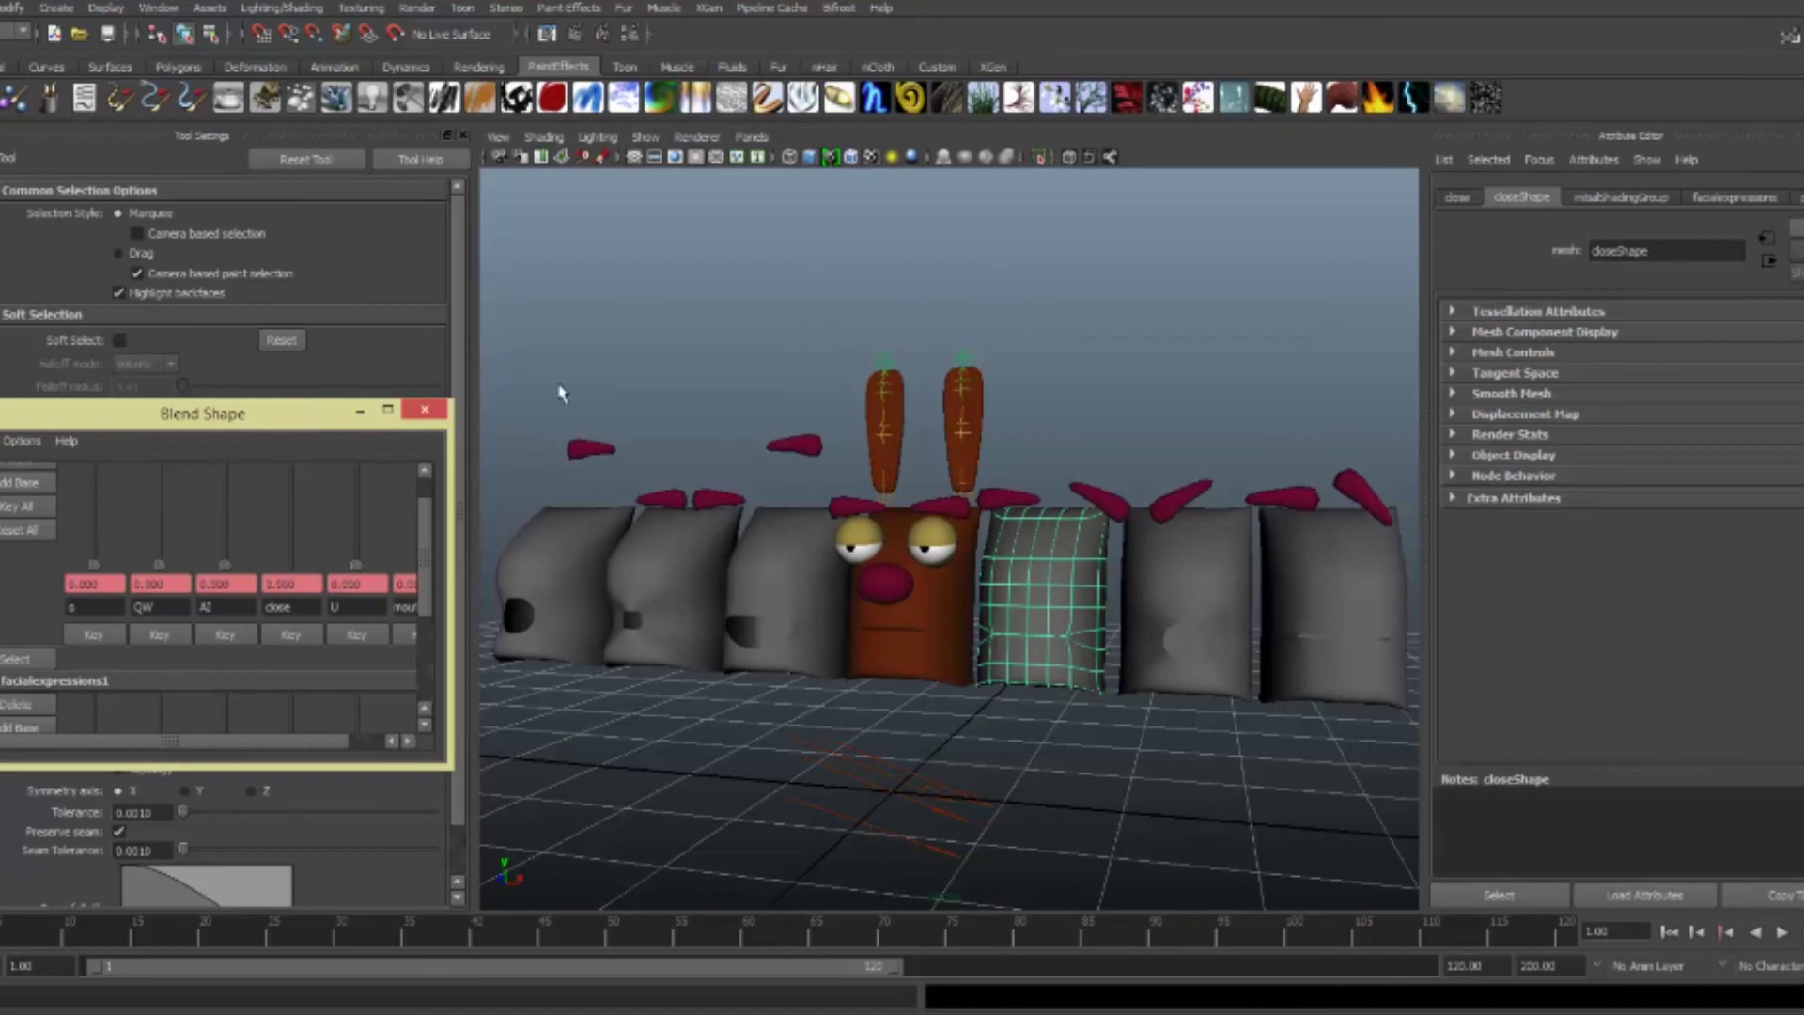
Pull a point on the closeShape block up into a spike, then undo it and deselect
key("w")
right_click_drag(1030, 584, 1033, 636)
left_click(1030, 635)
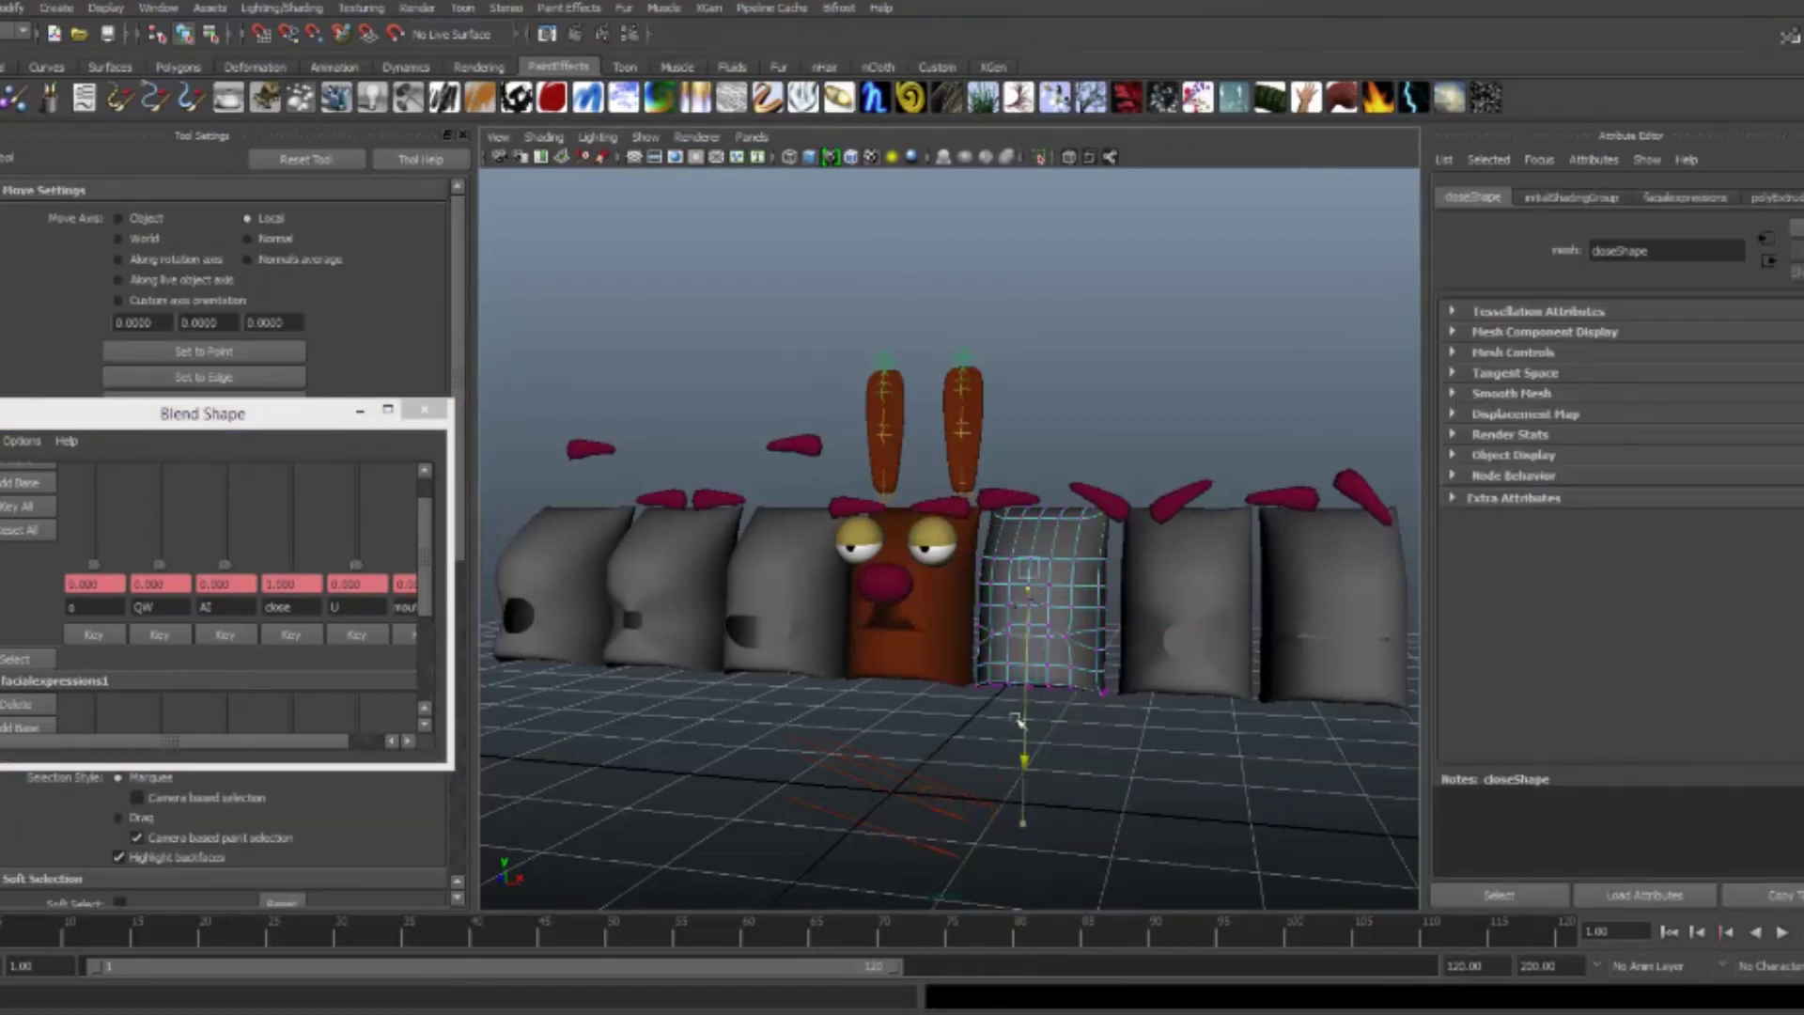
left_click_drag(1007, 785, 1014, 658)
key("ctrl+z")
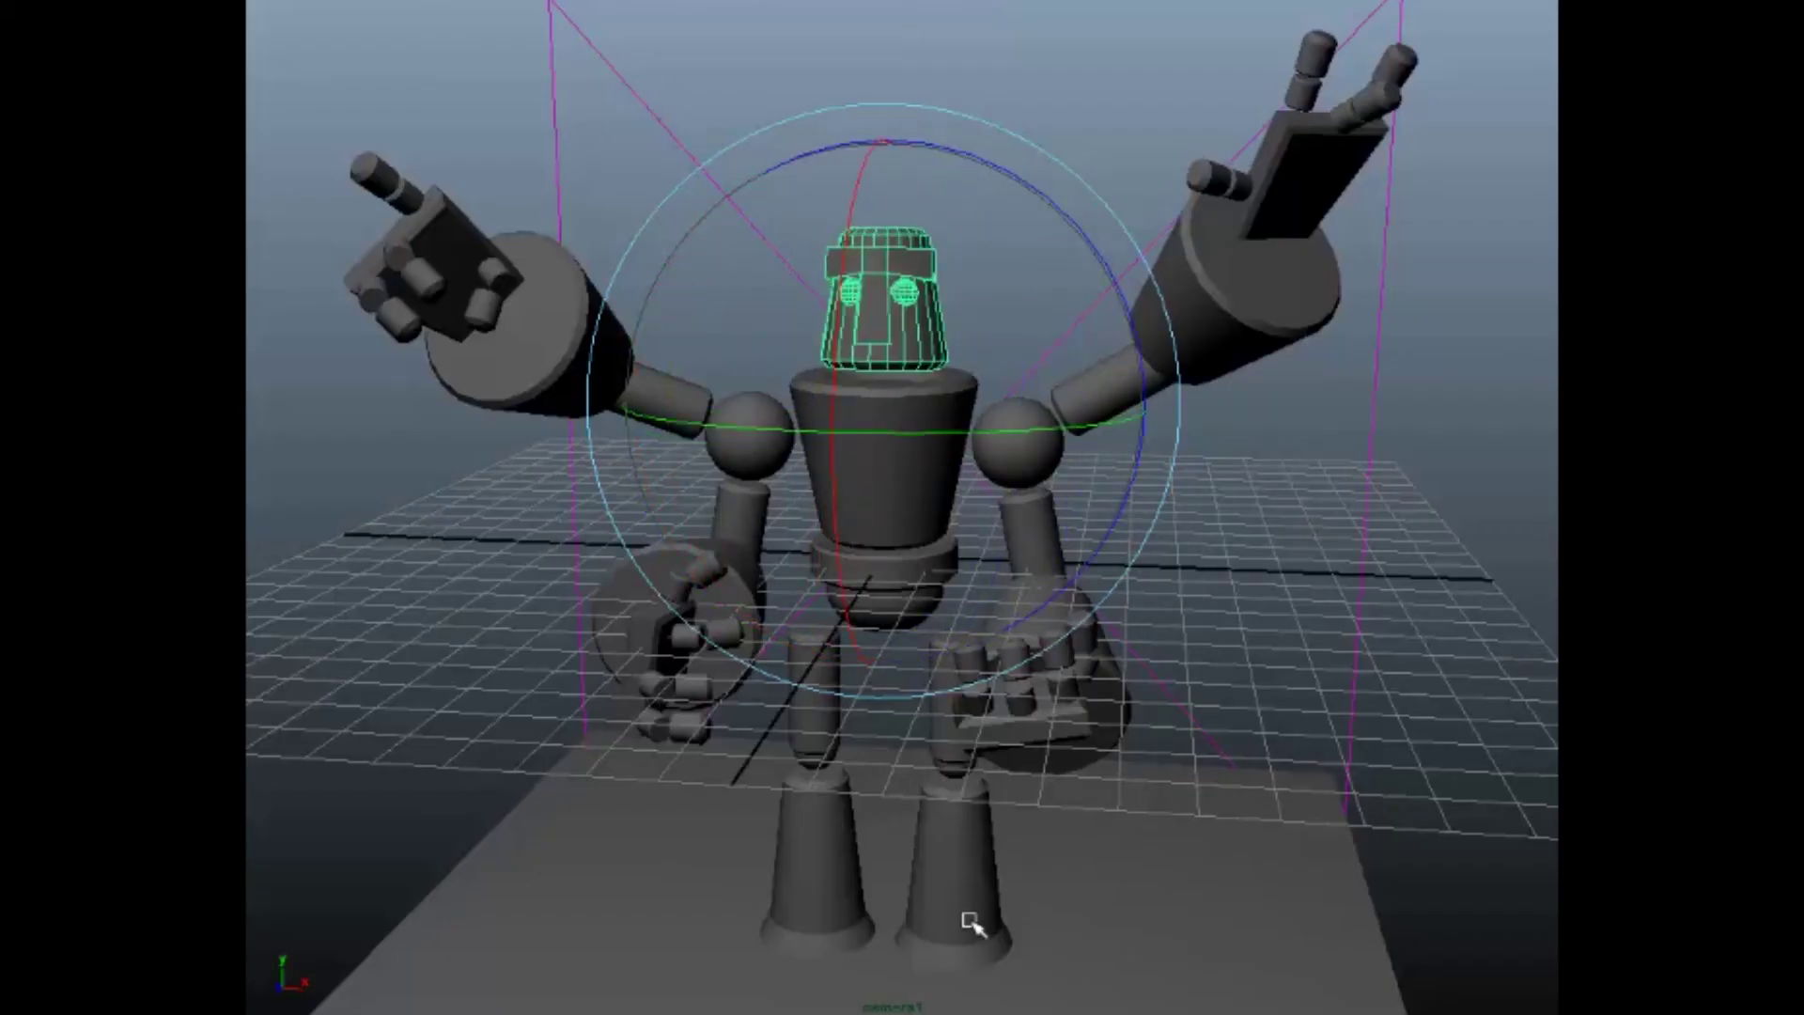
left_click(464, 644)
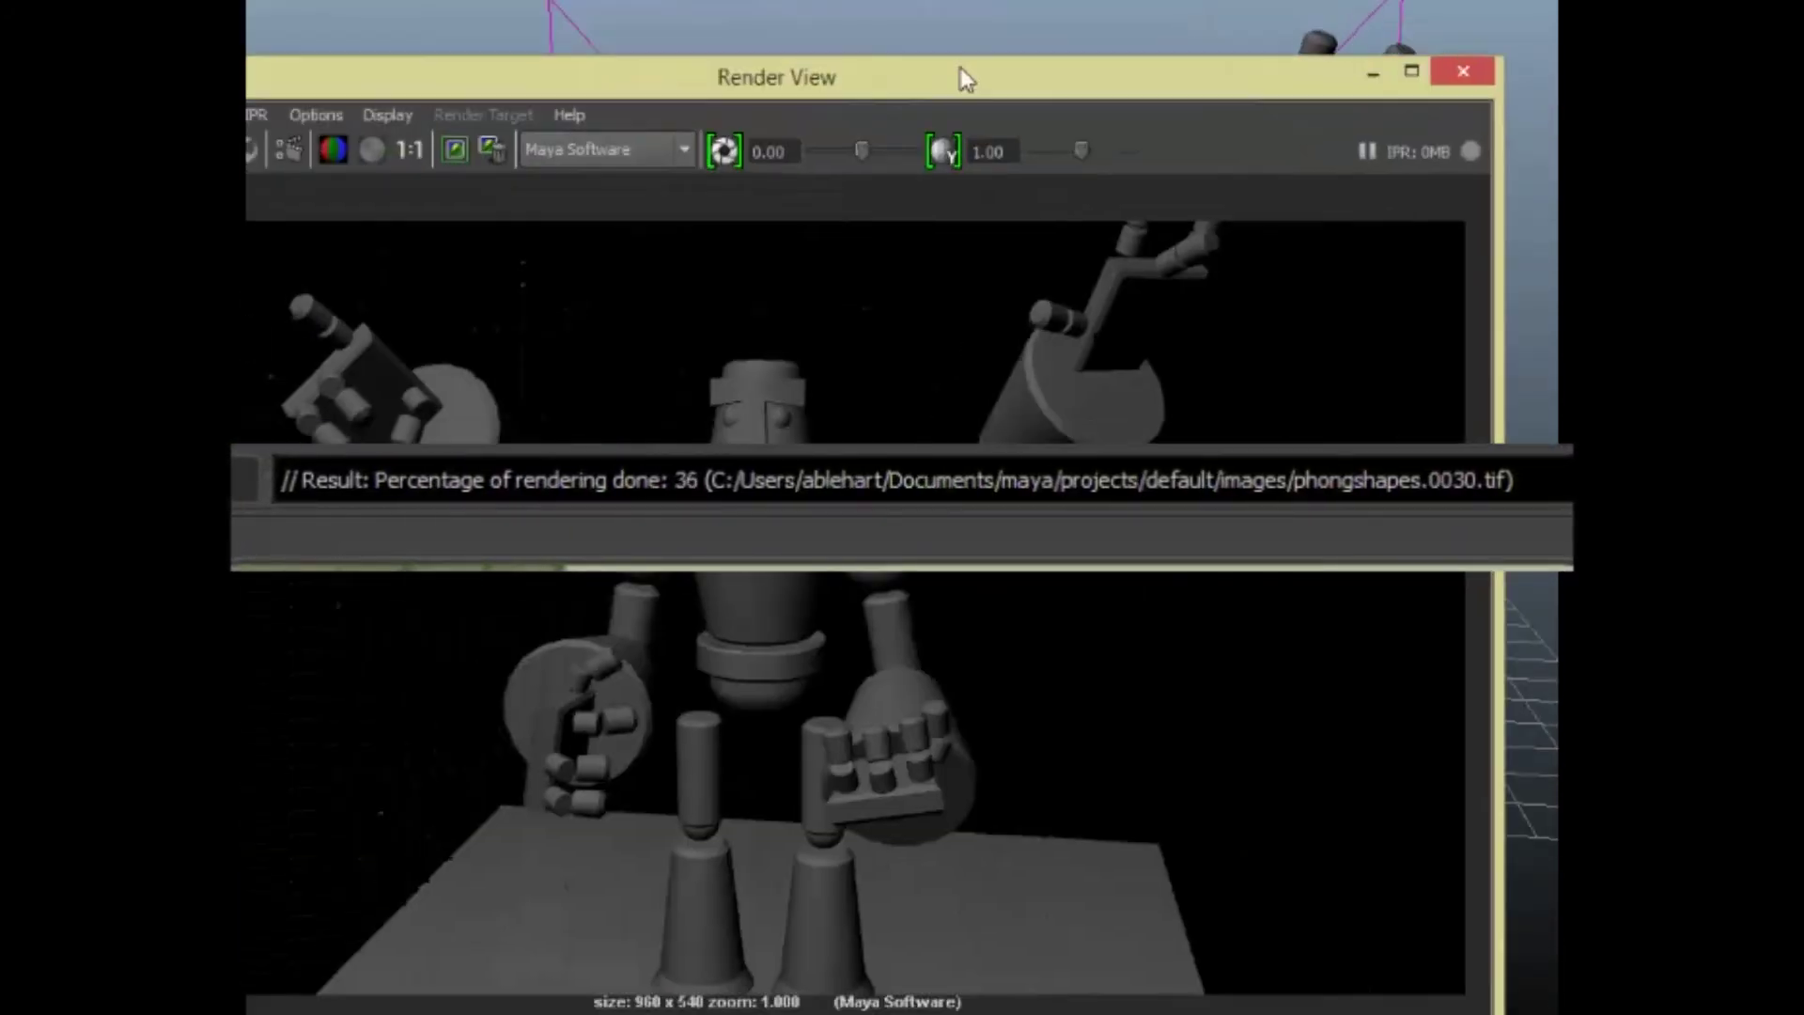
Close Render View and set name.#.ext frame numbering with file name prefix Eidolonmove
left_click_drag(958, 72, 1006, 31)
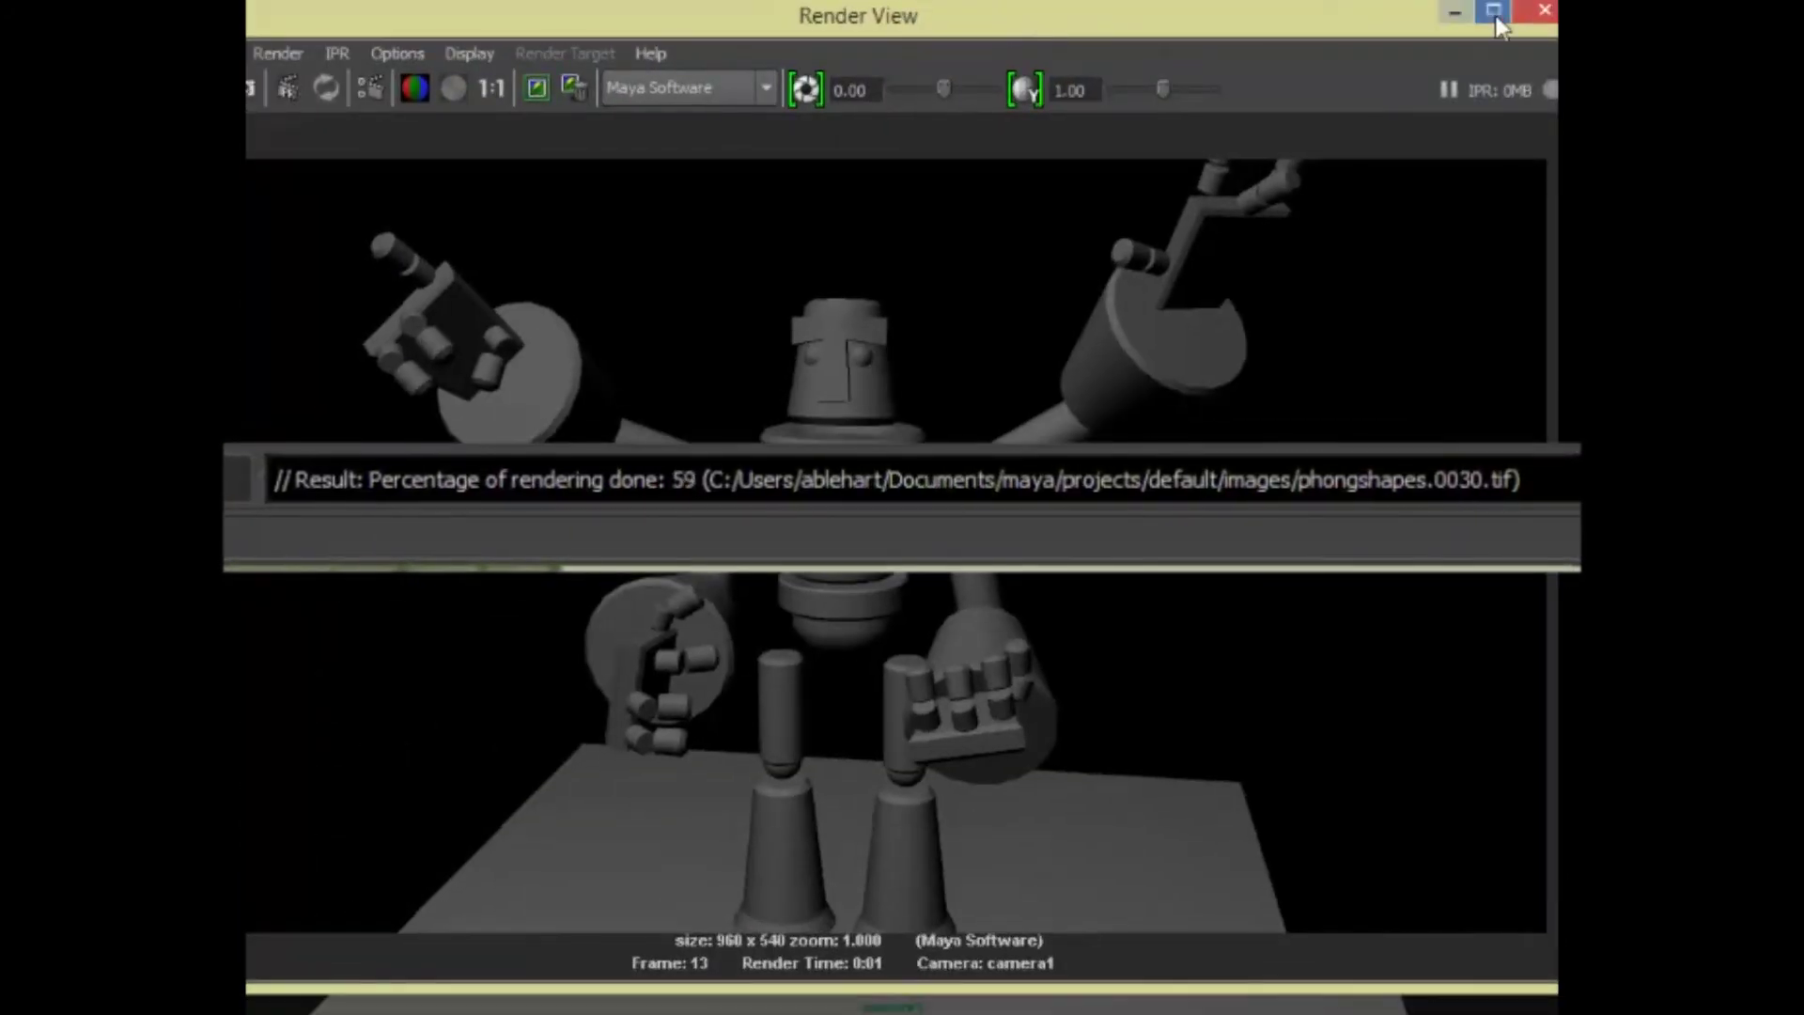
left_click(1544, 12)
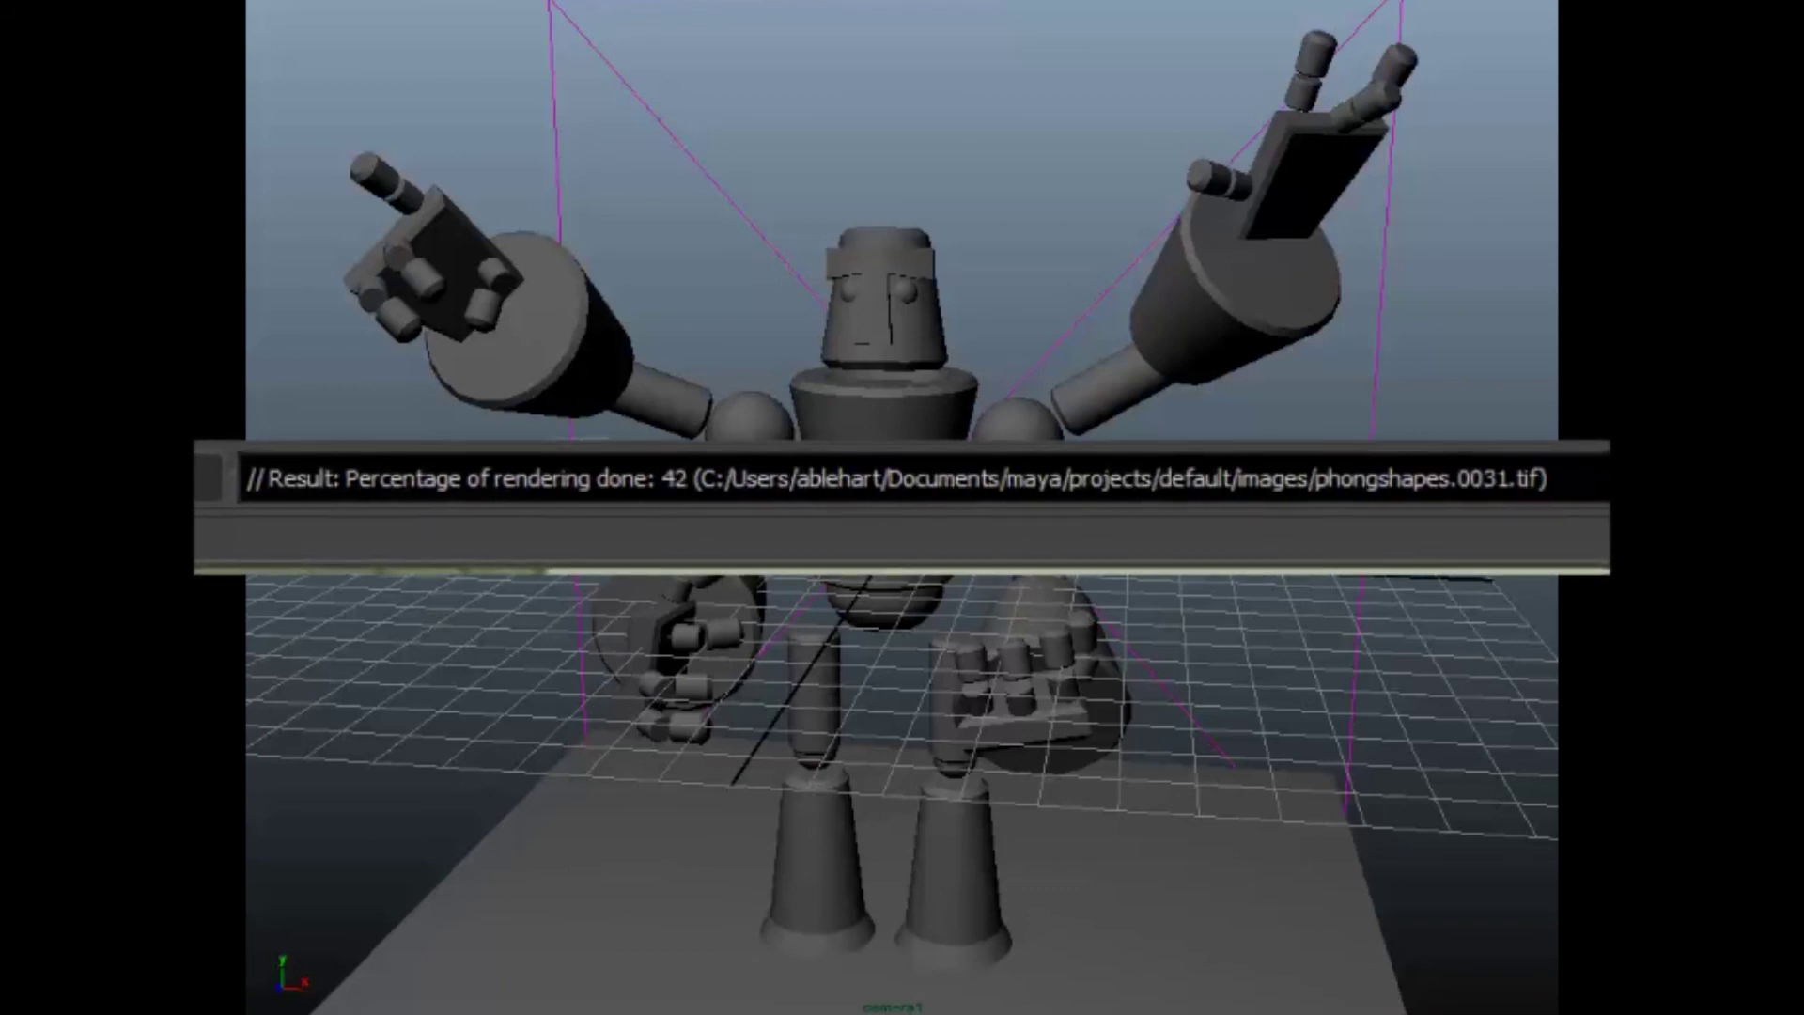
left_click(681, 526)
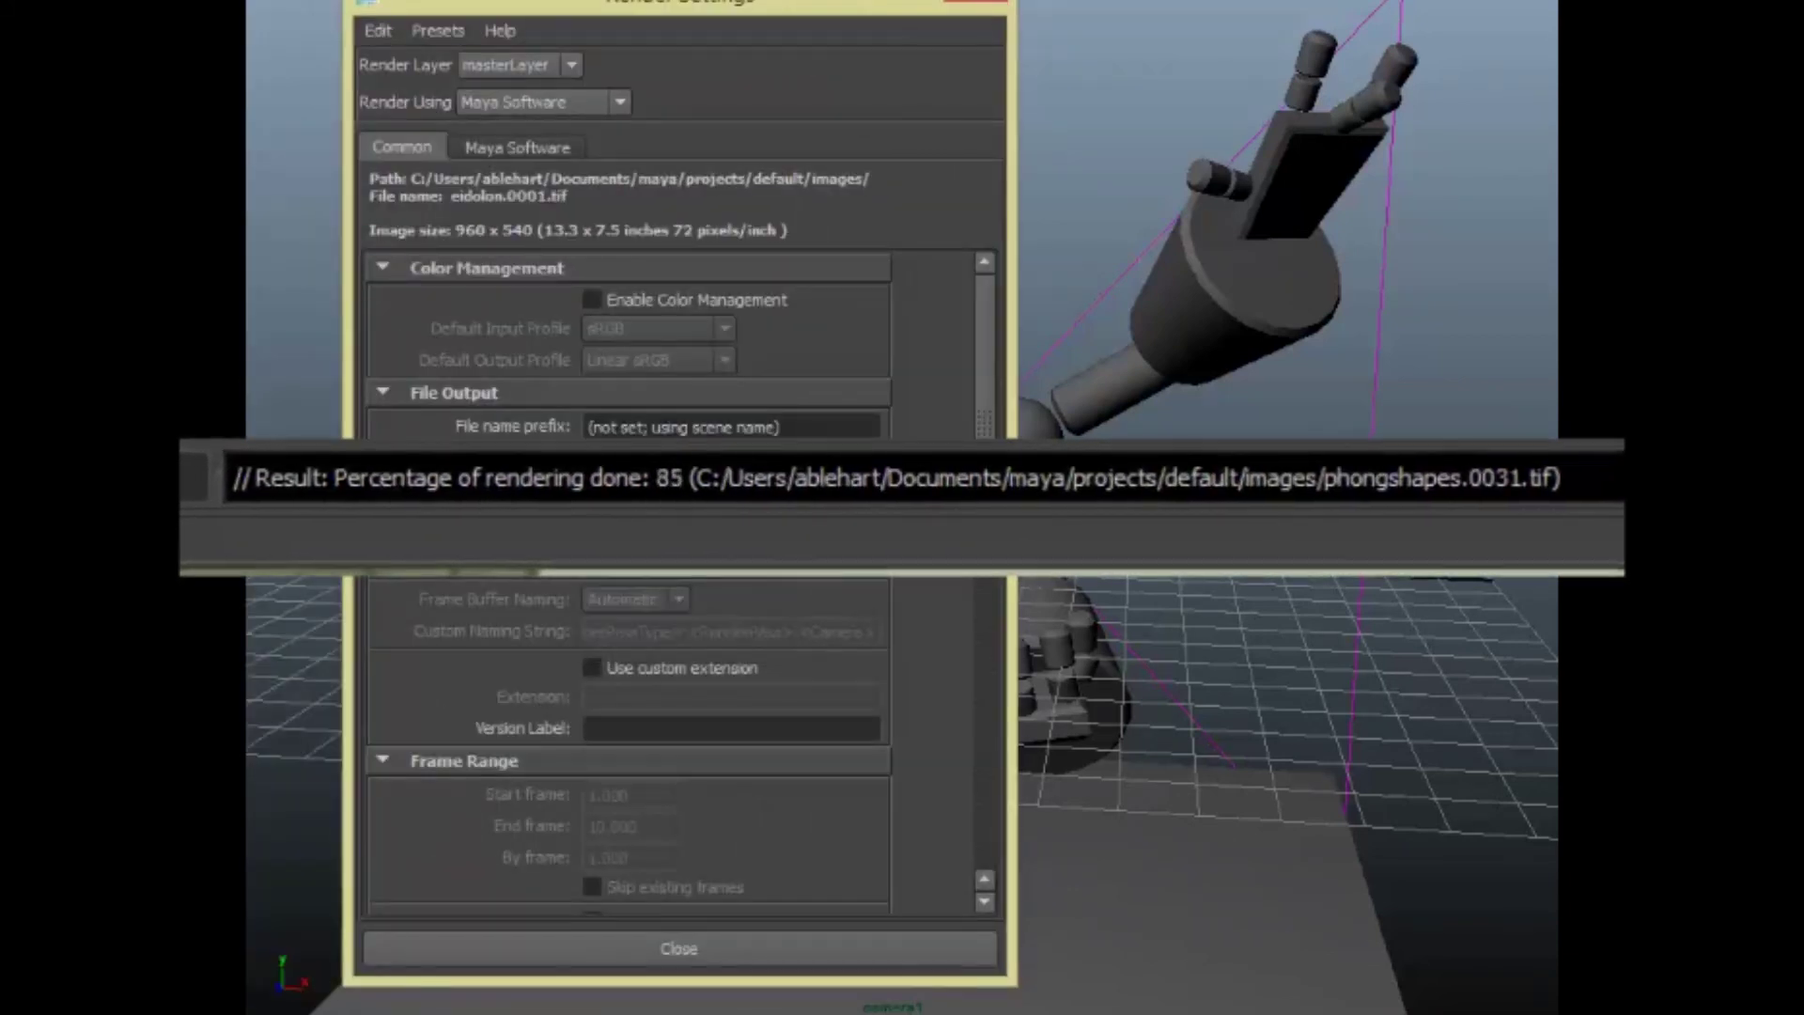
left_click(667, 593)
left_click(676, 427)
type("Eidolonmove")
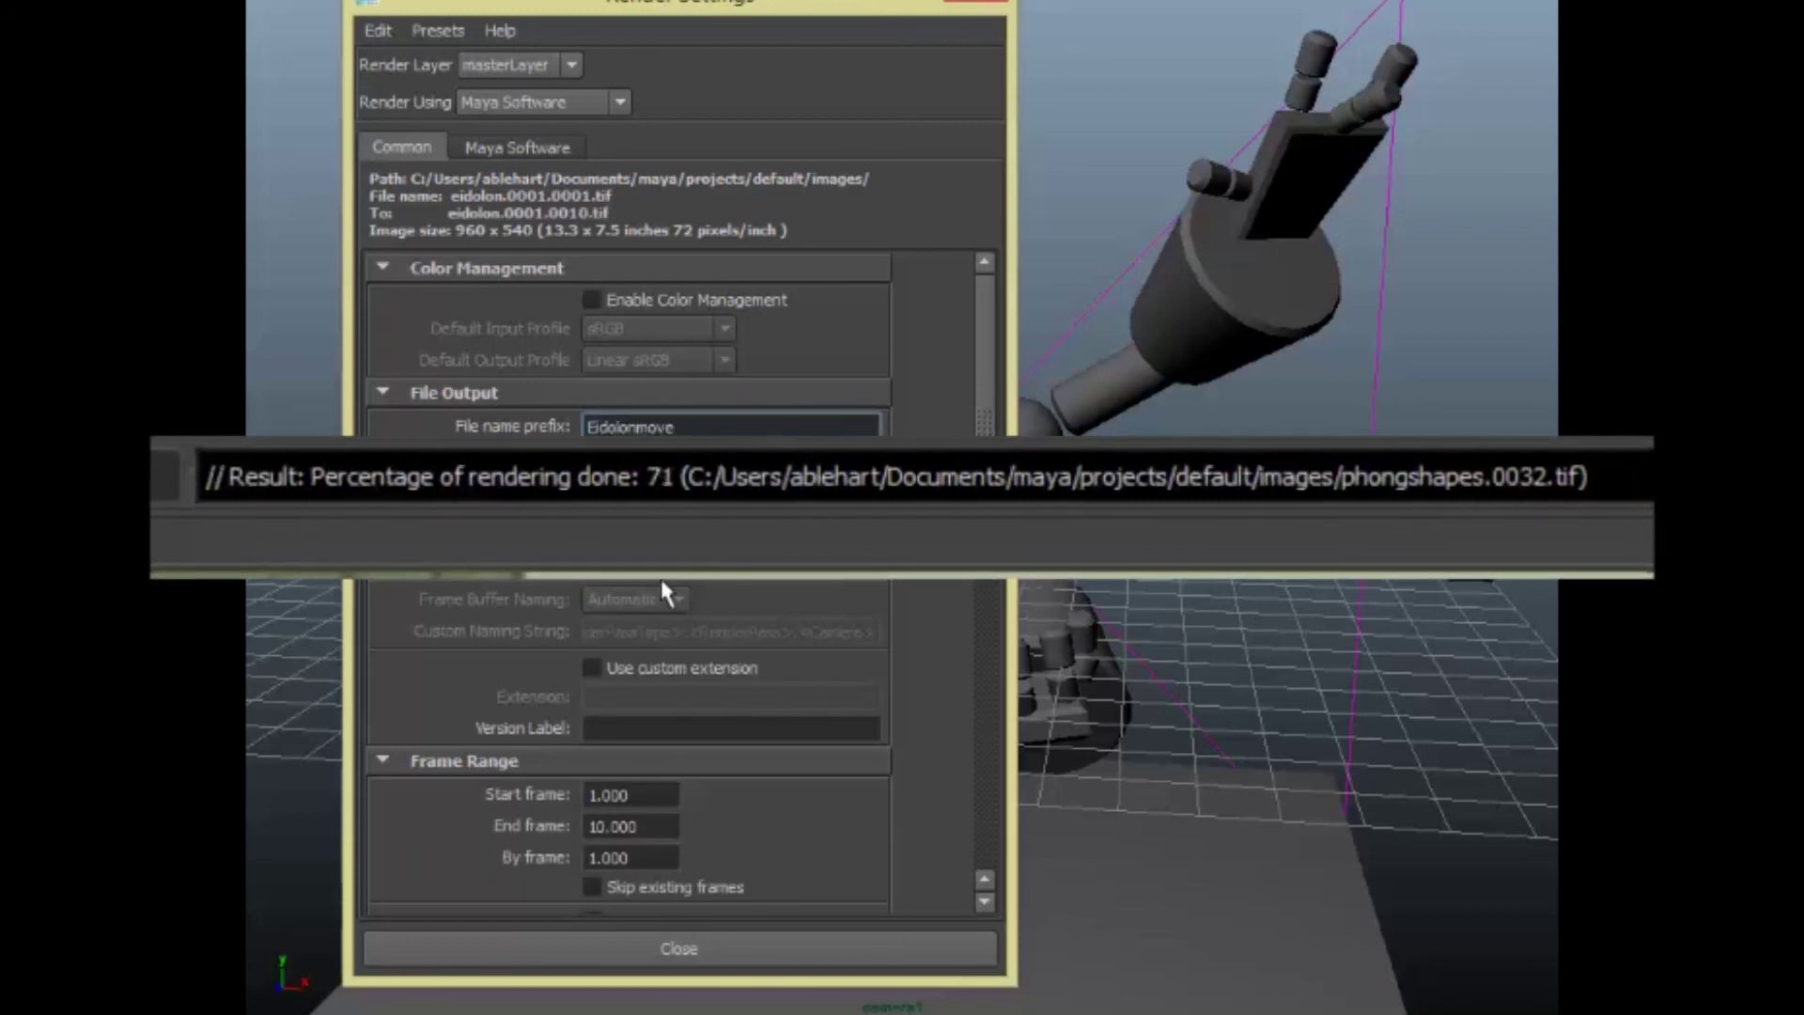
scroll(668, 601, "down", 3)
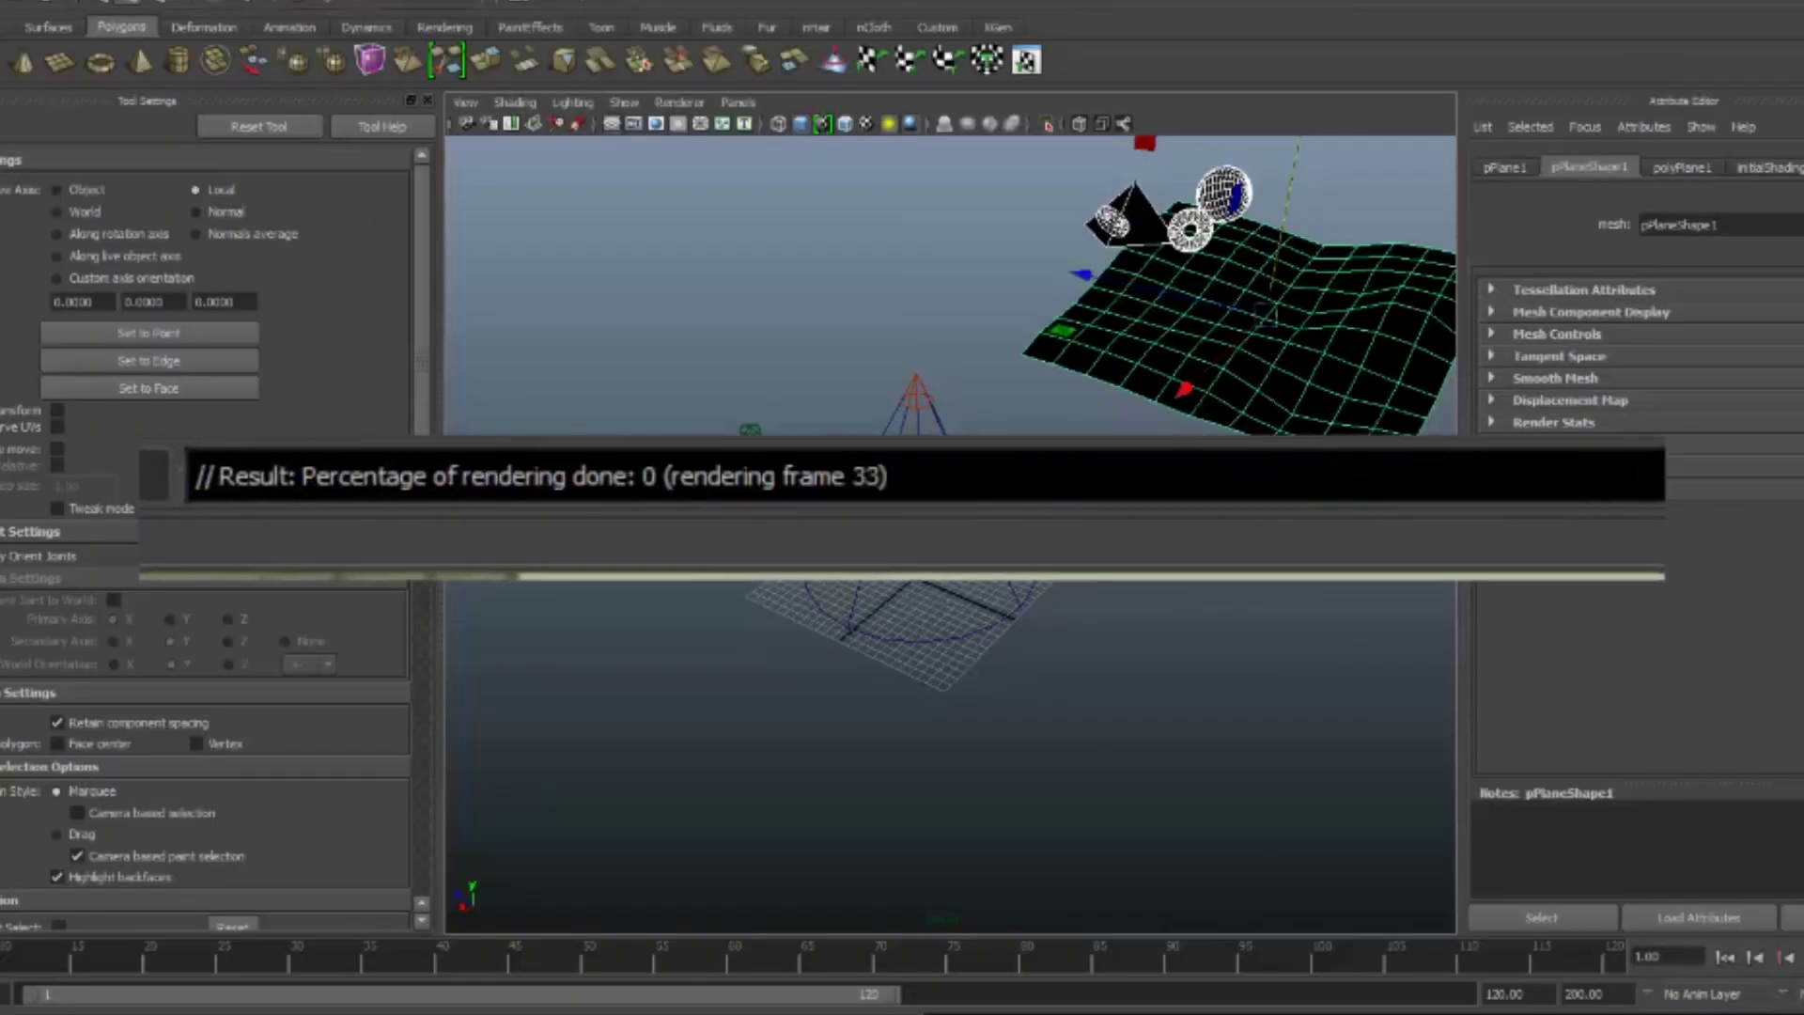
Switch to a four-view layout, select camera1 in the top-right view, and scrub the animation
key("space")
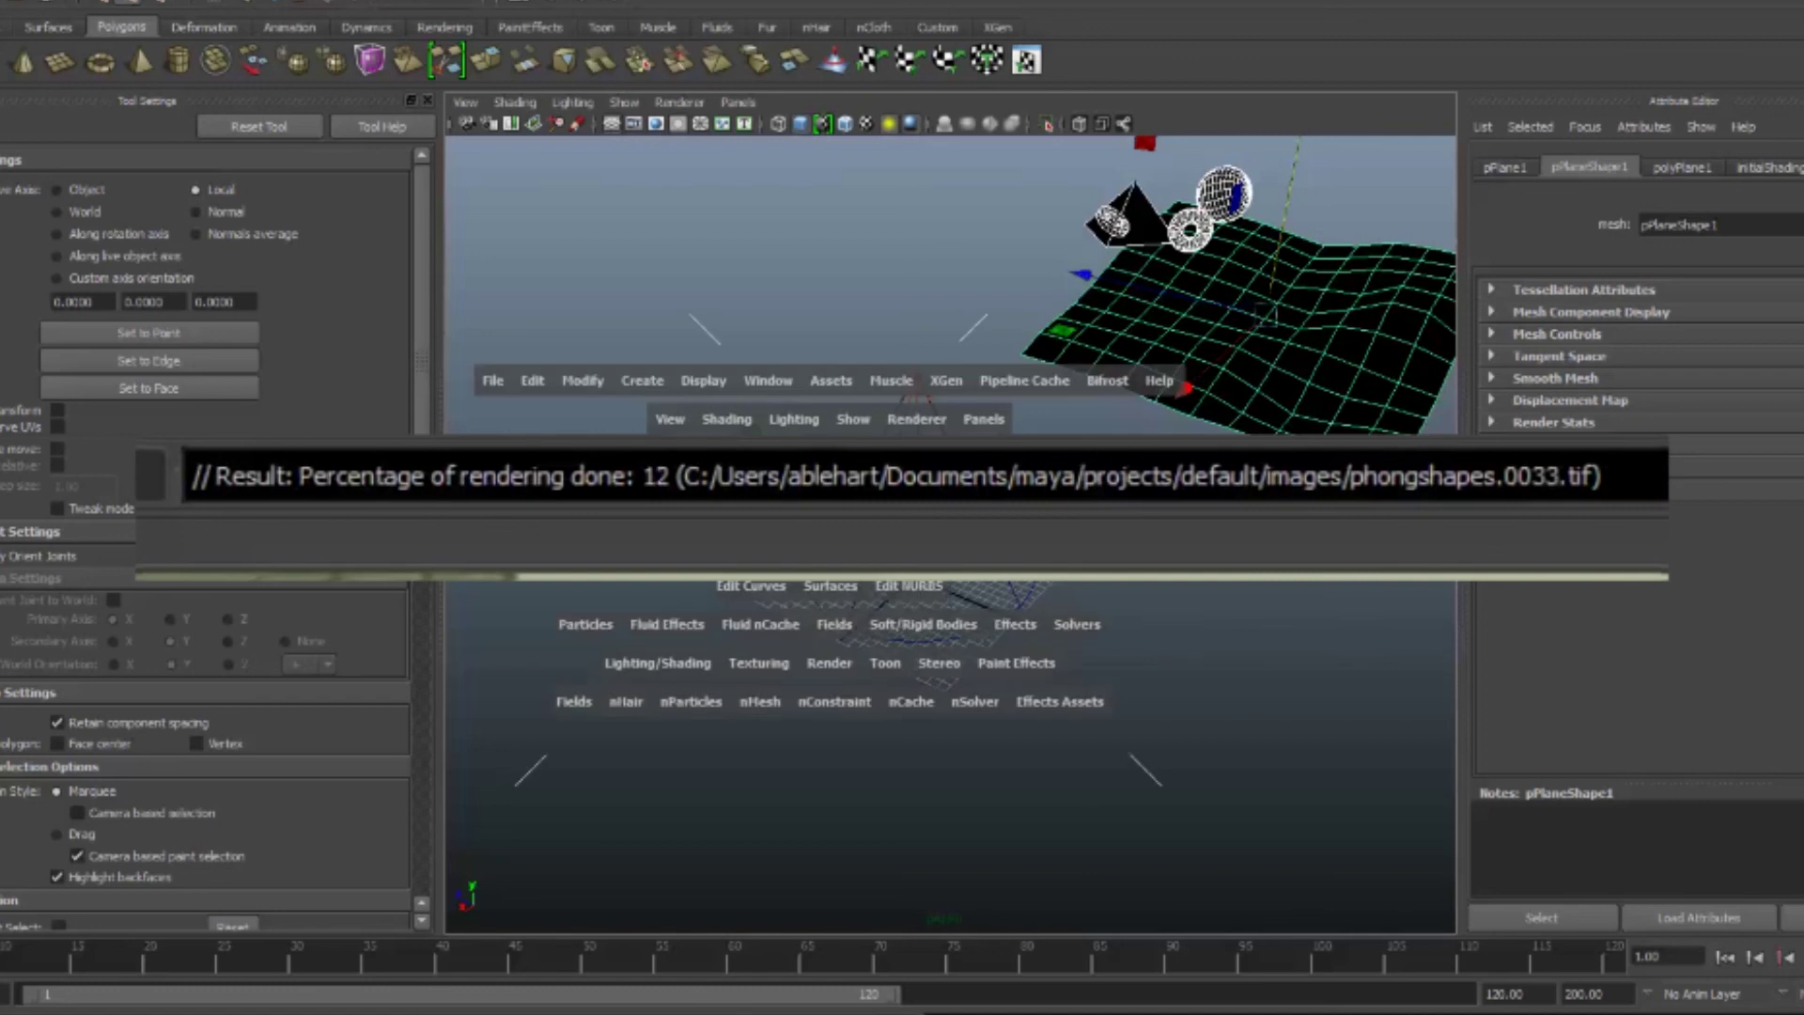
key("space")
key("space")
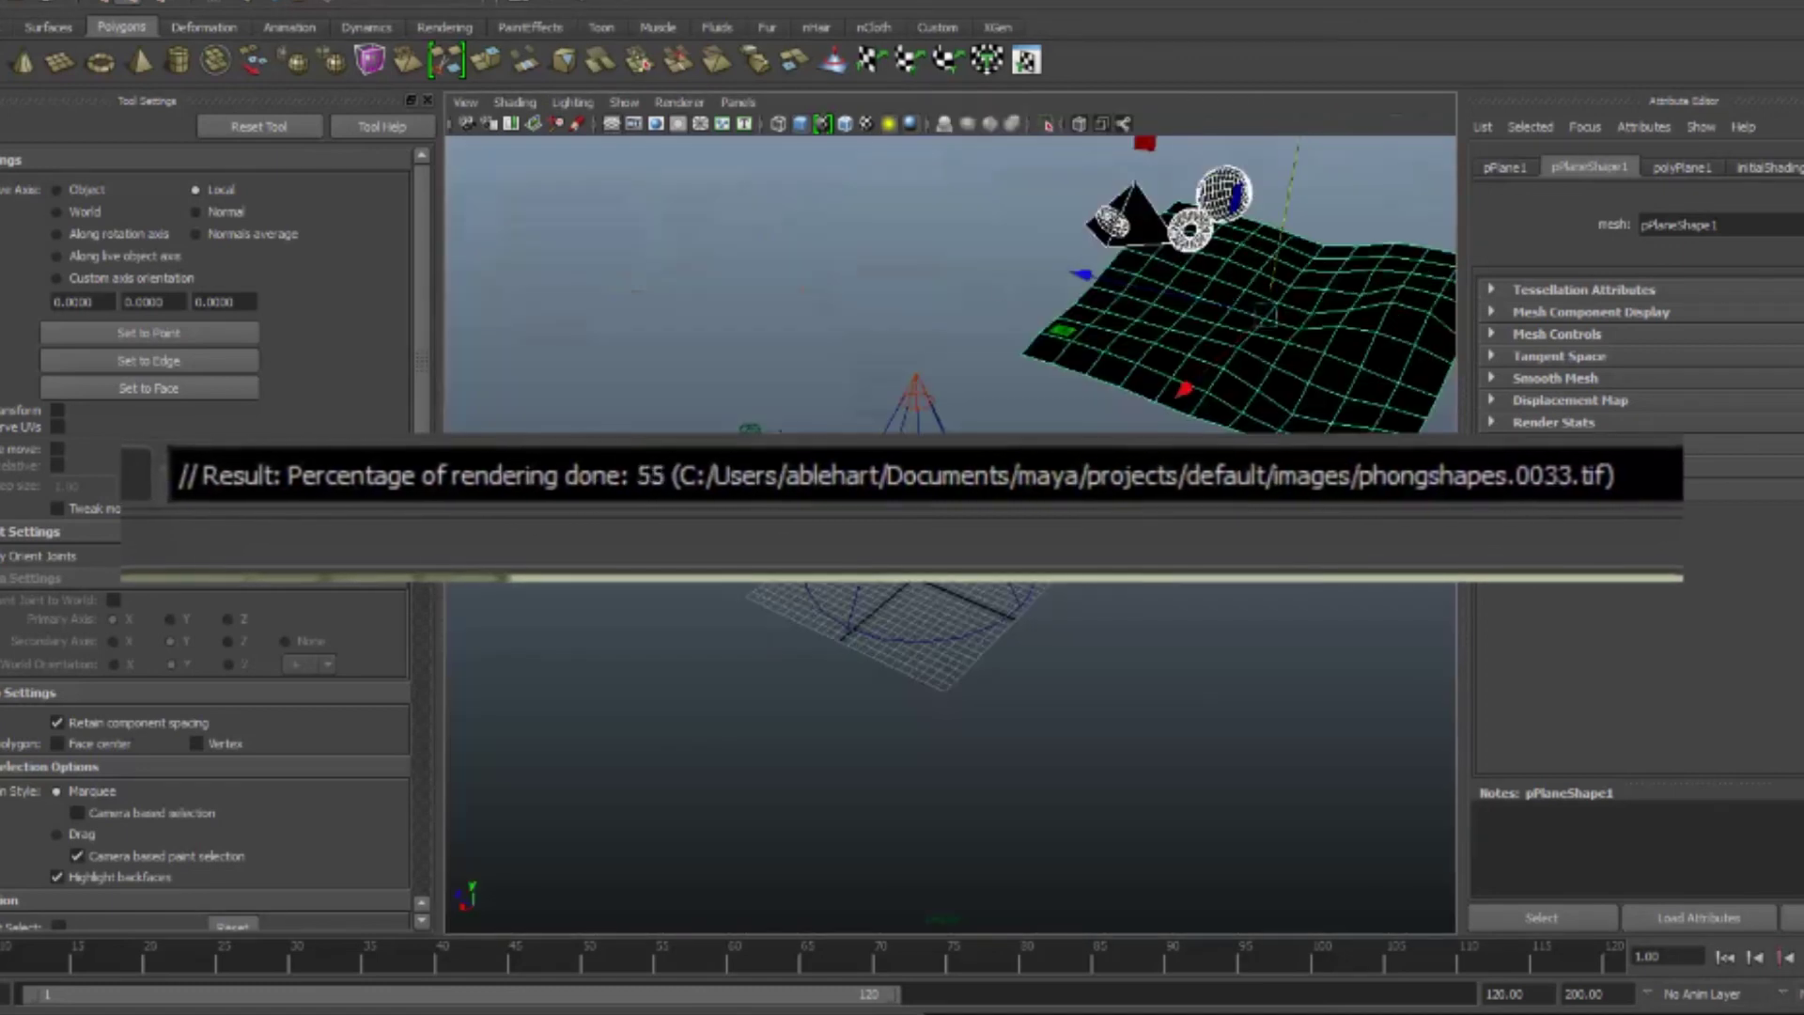
left_click(747, 425)
key("space")
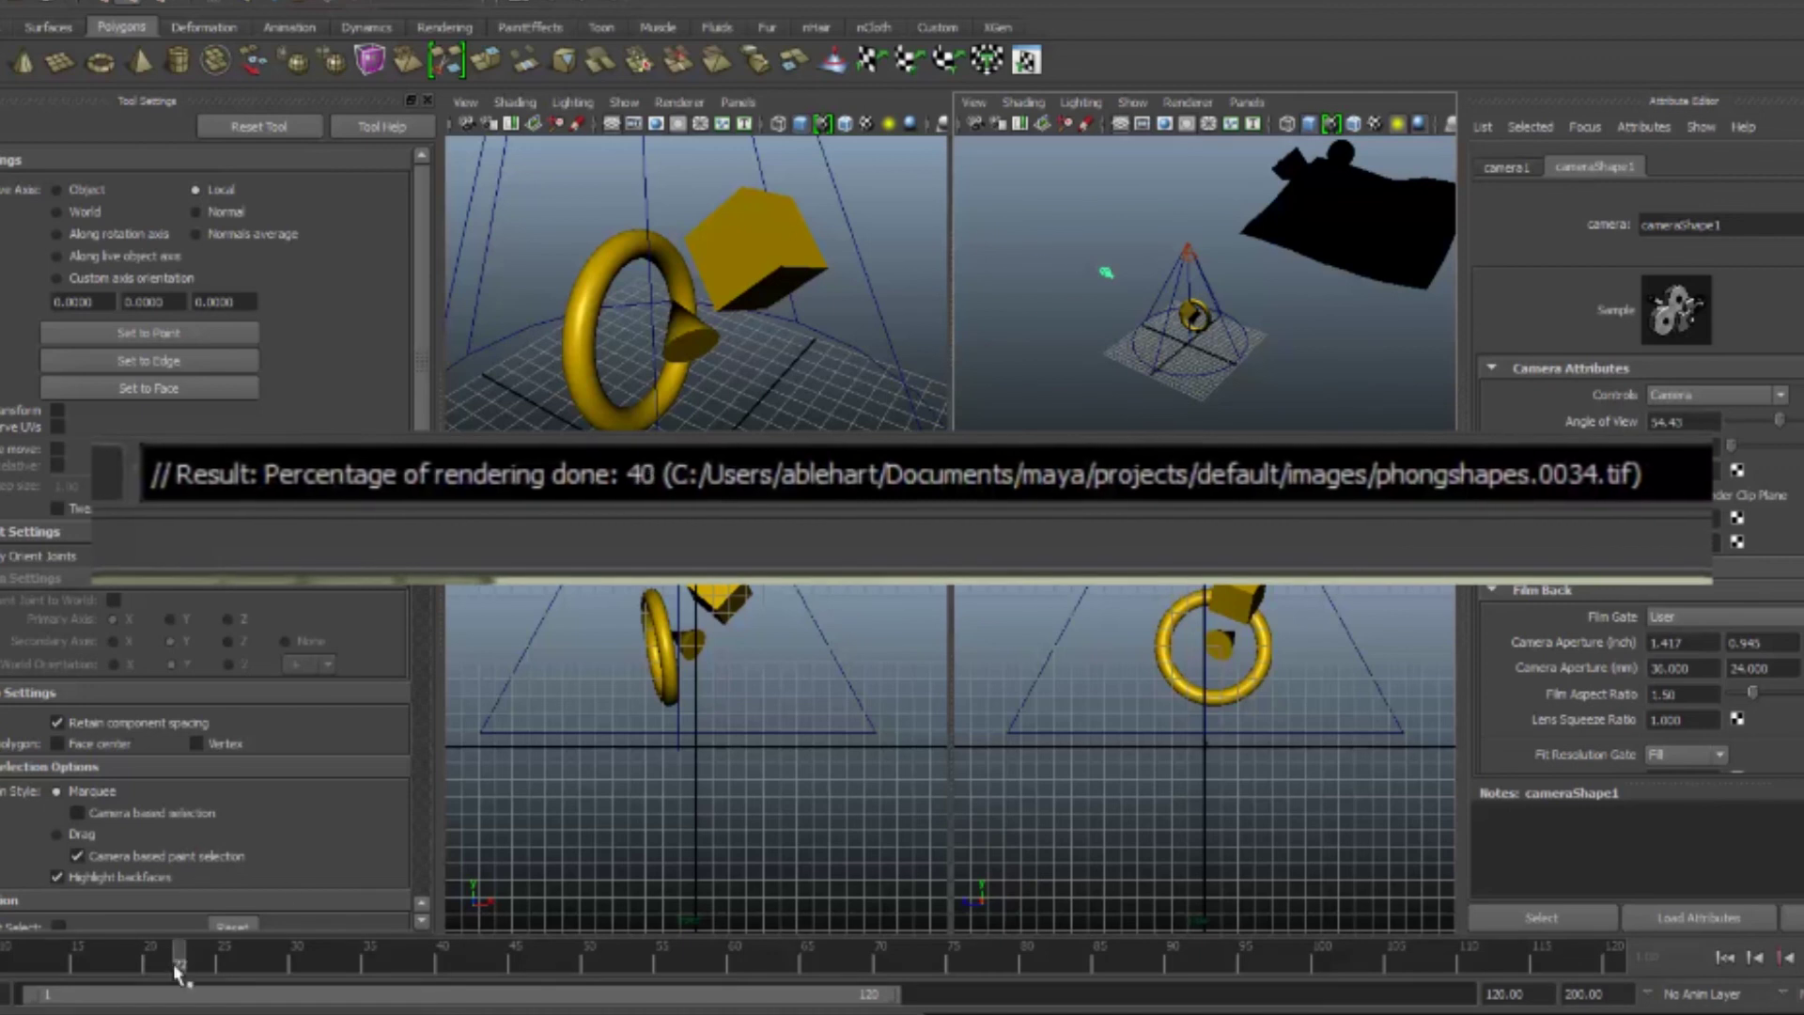
left_click_drag(602, 310, 418, 347, "alt")
left_click_drag(180, 968, 225, 967)
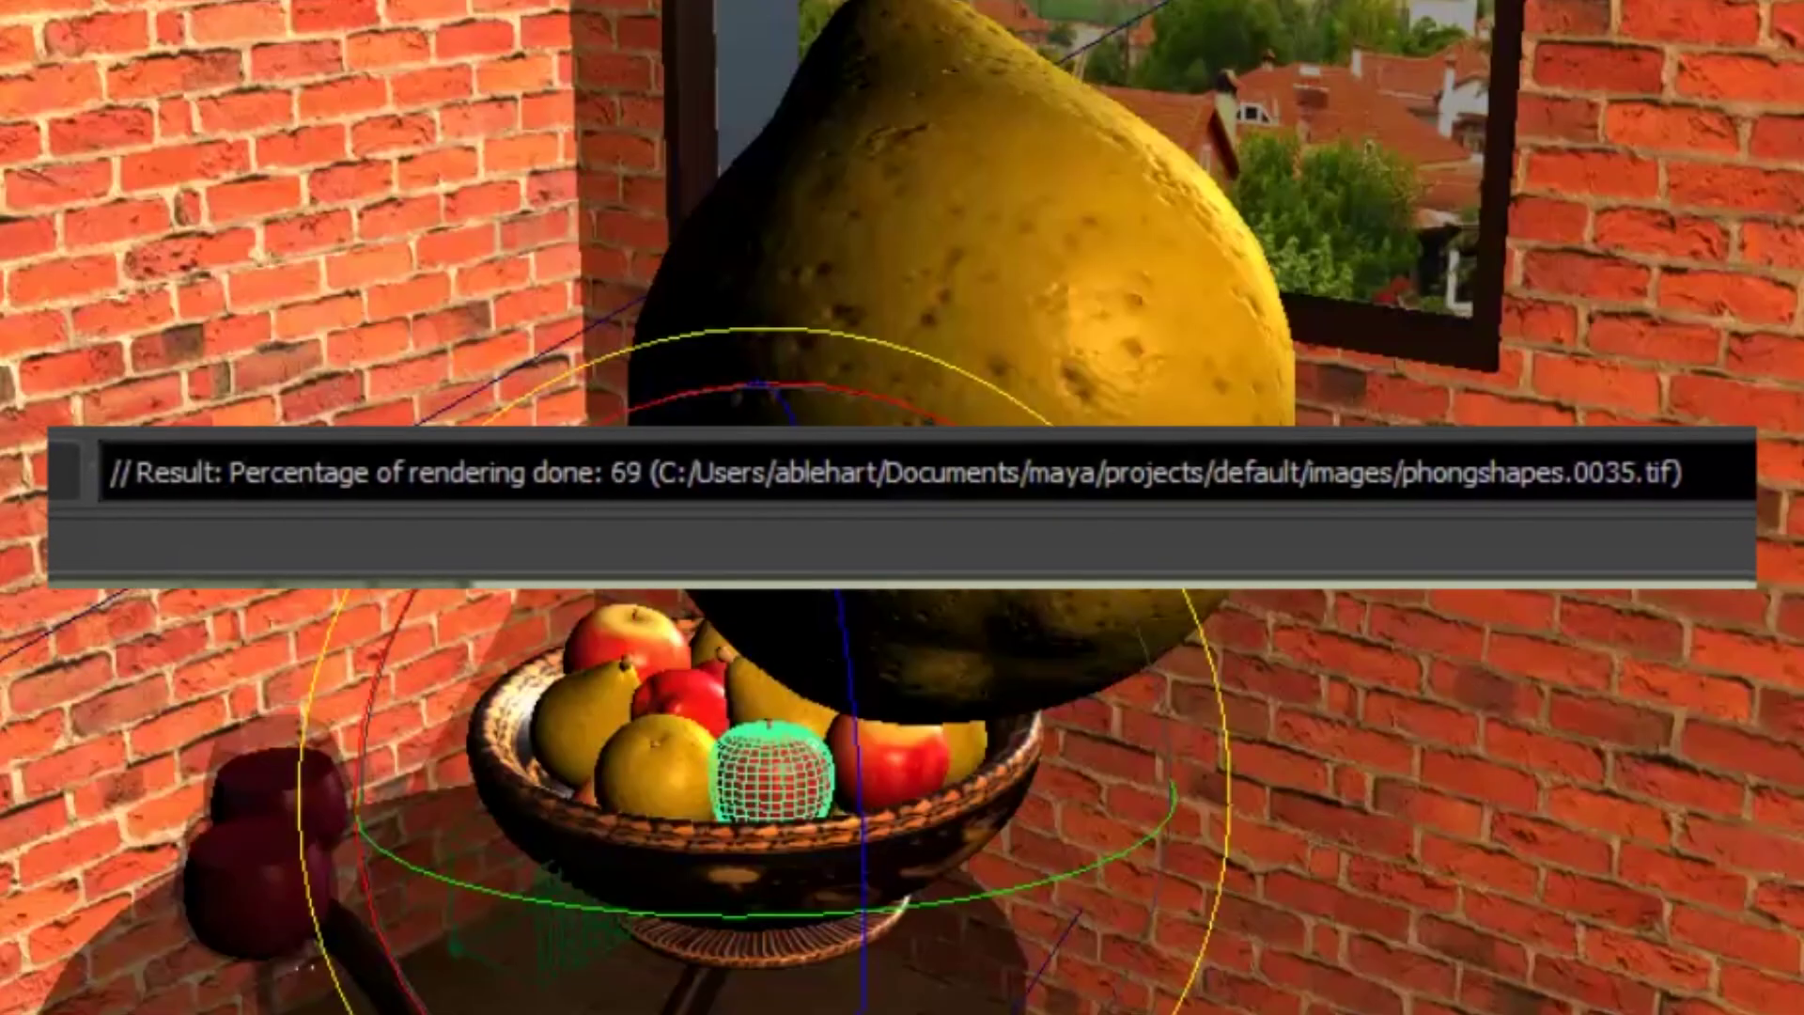
left_click_drag(612, 76, 62, 327, "alt")
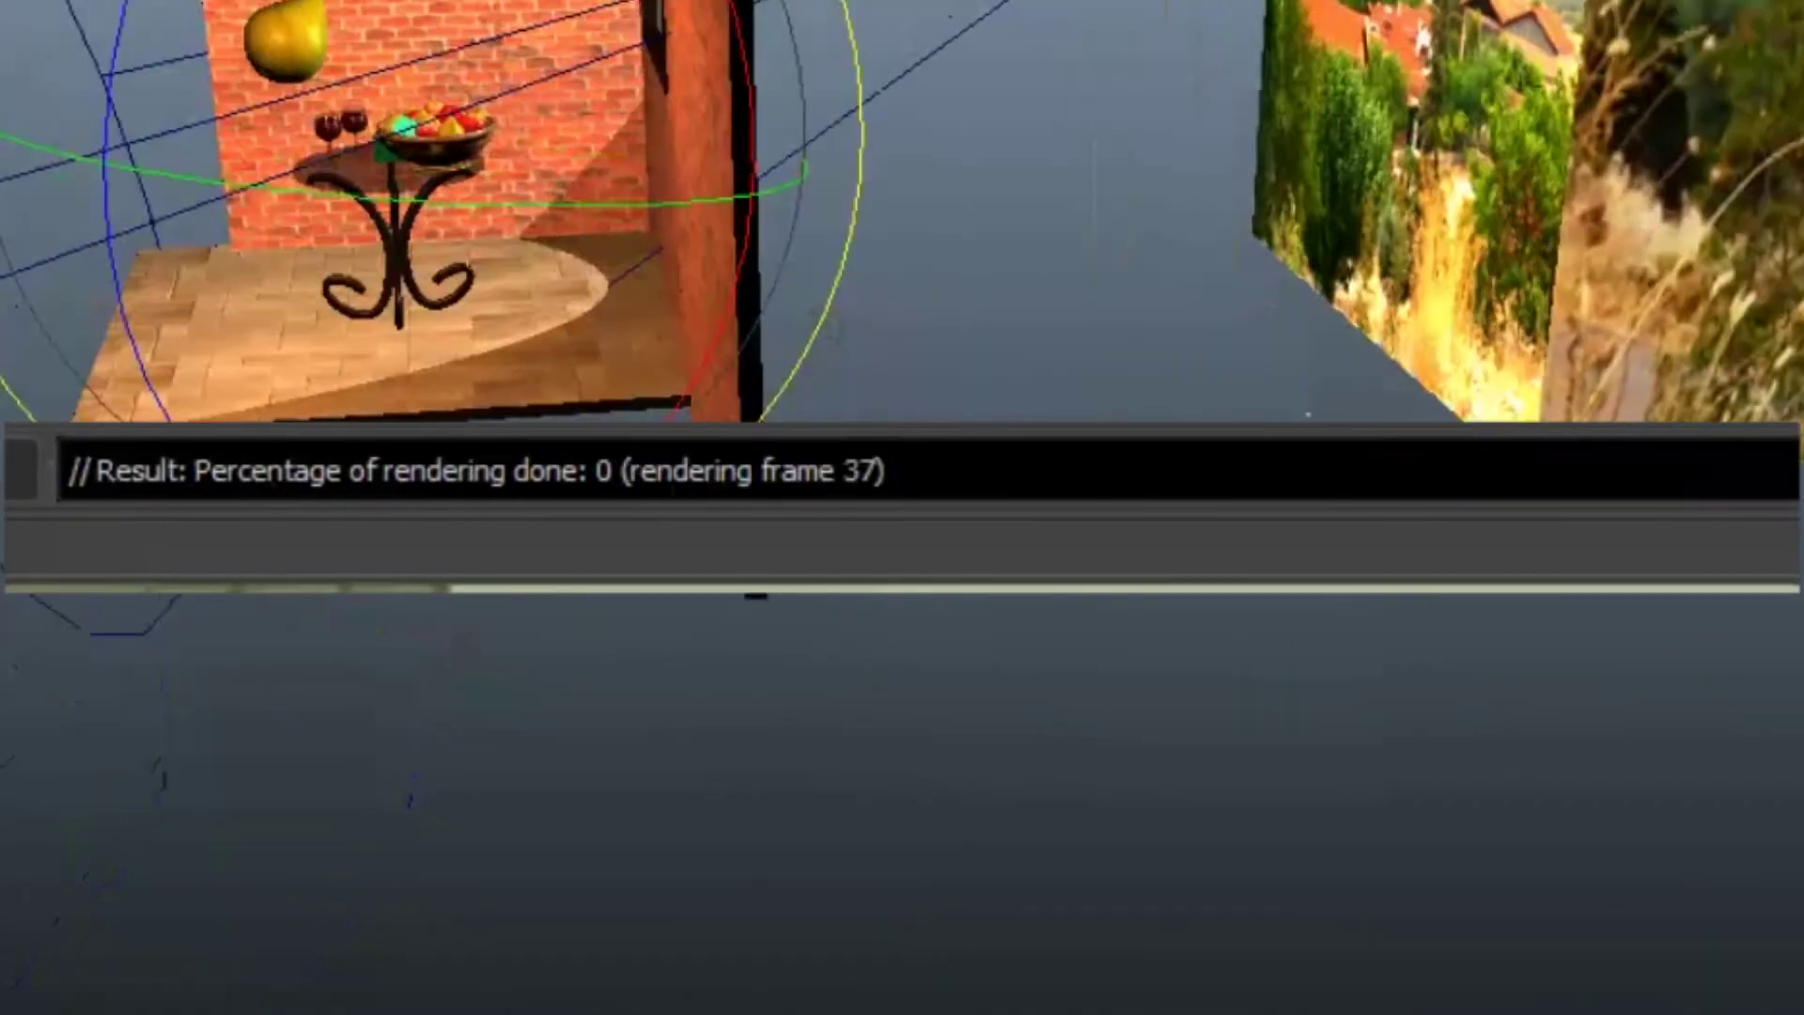